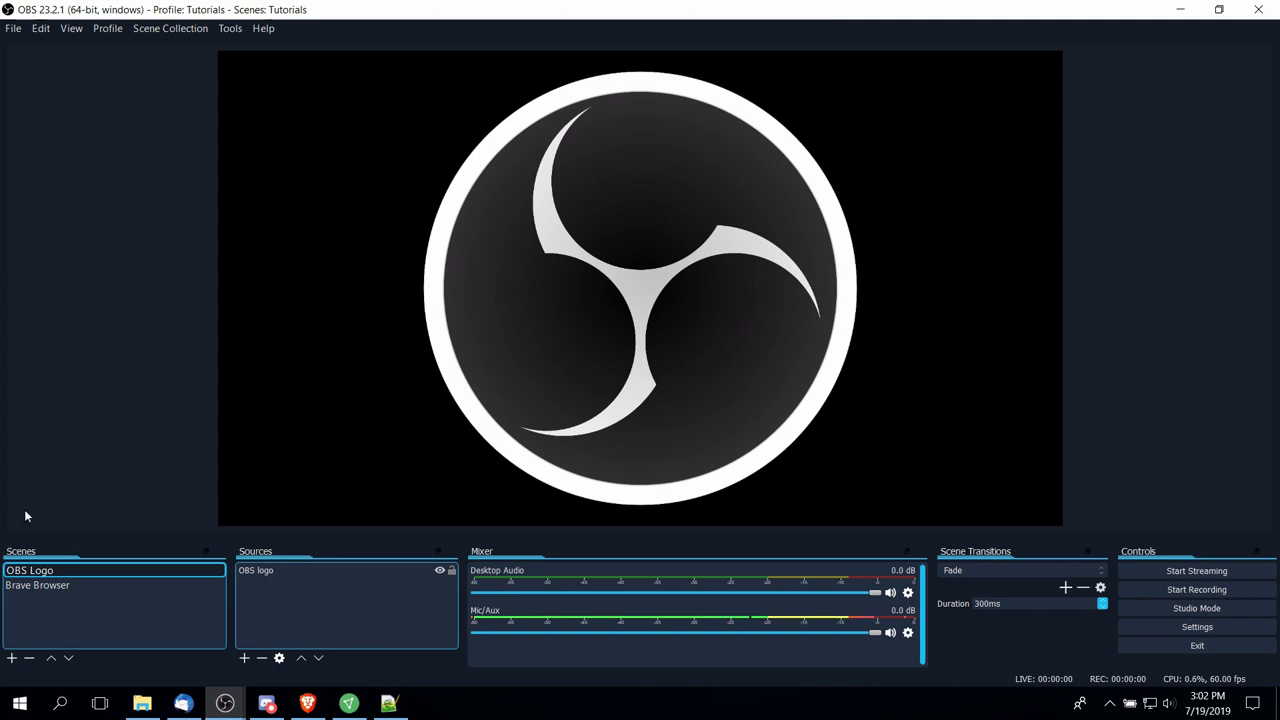
Add a new scene and replace its default name with TutorialScene.
{"action": "left_click", "coordinate": [11, 659]}
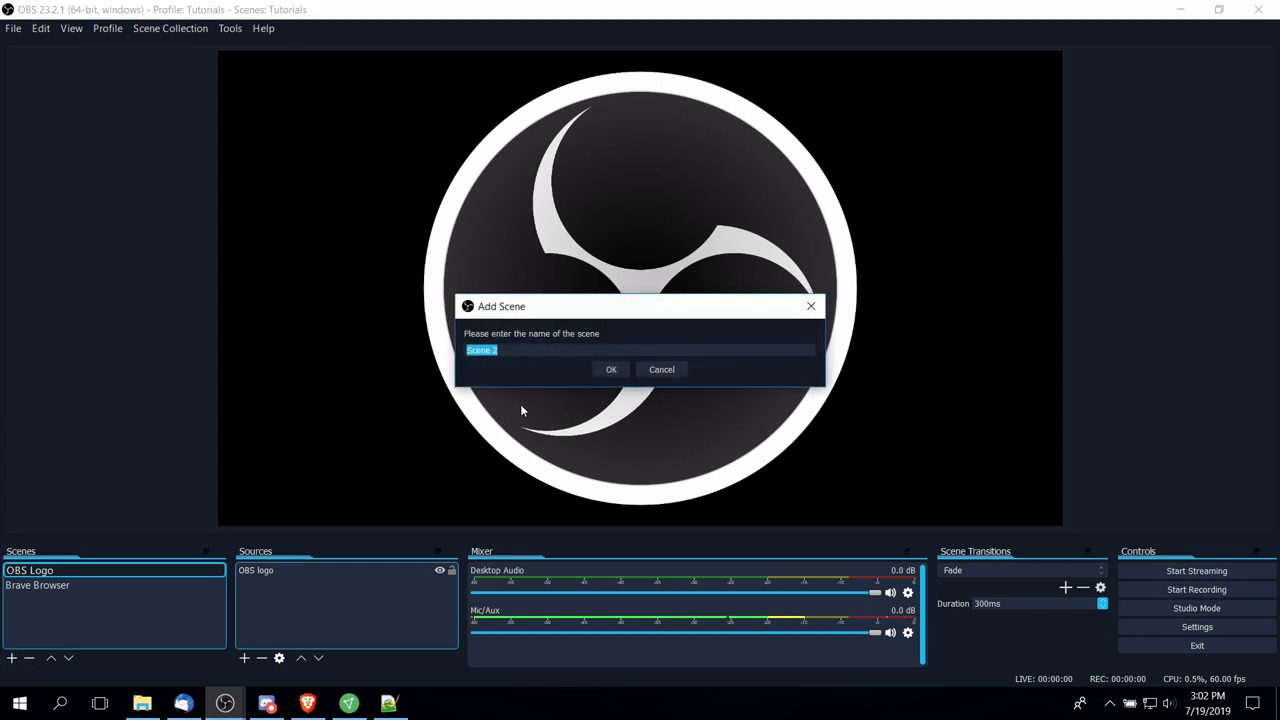
{"action": "key", "text": "BackSpace"}
{"action": "type", "text": "TutorialScene"}
{"action": "key", "text": "Return"}
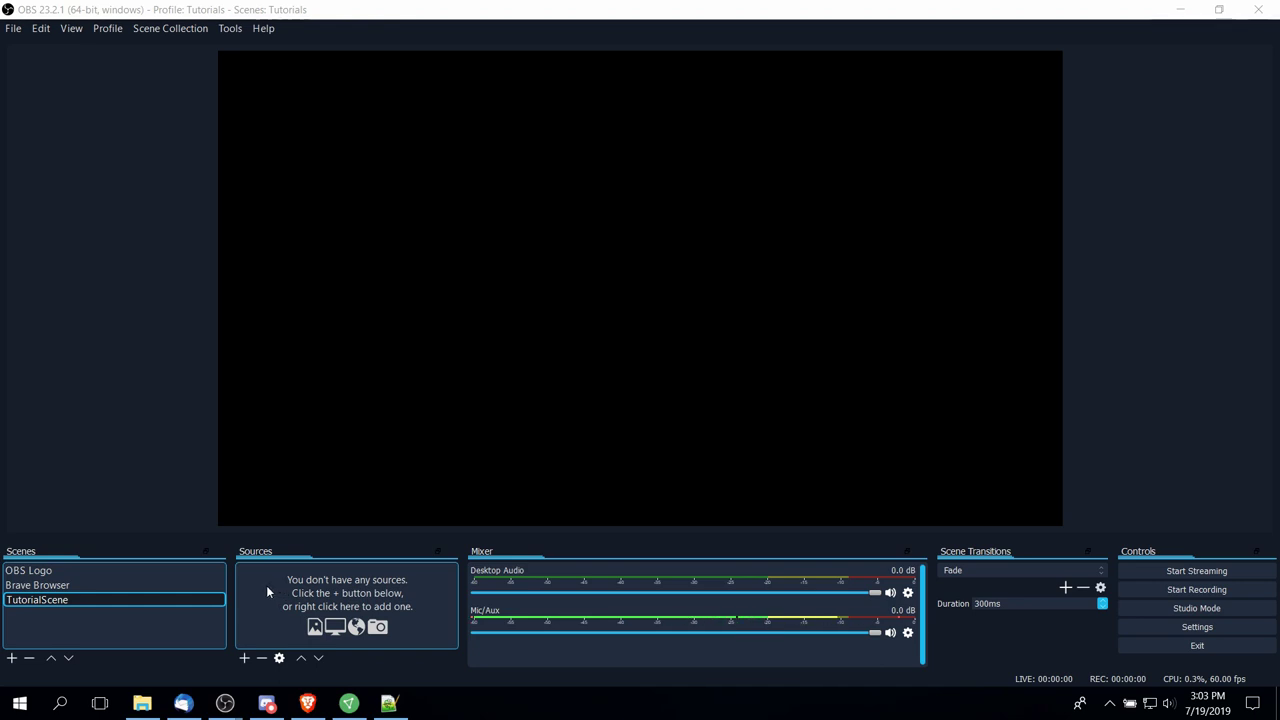
Add a Display Capture source to TutorialScene and start naming it Monitor 1.
{"action": "right_click", "coordinate": [266, 585]}
{"action": "mouse_move", "coordinate": [281, 597]}
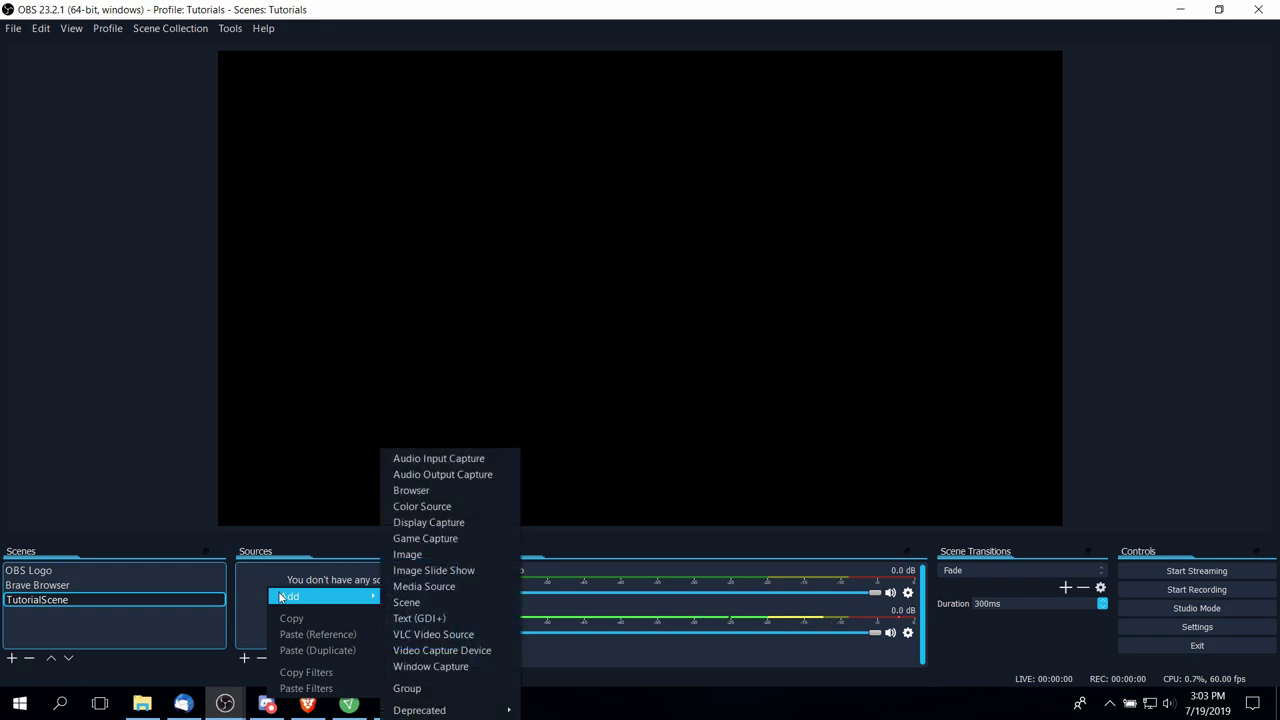
{"action": "left_click", "coordinate": [463, 522]}
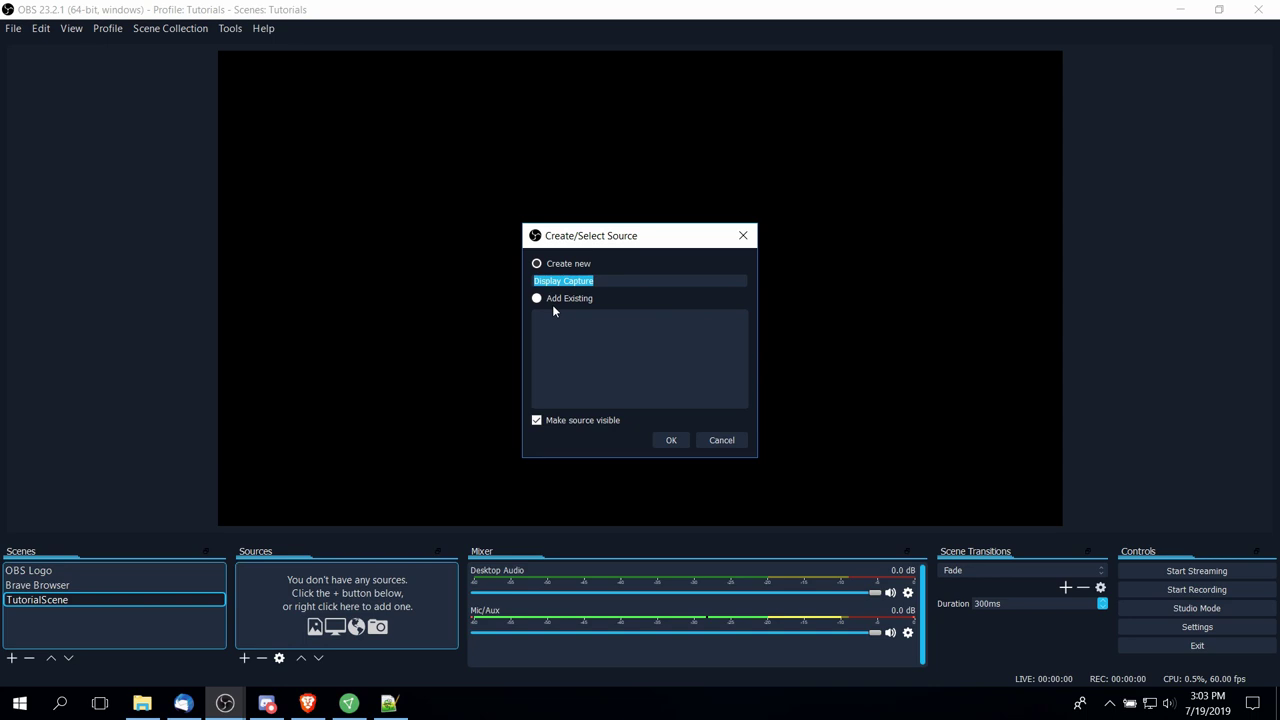
{"action": "type", "text": "M"}
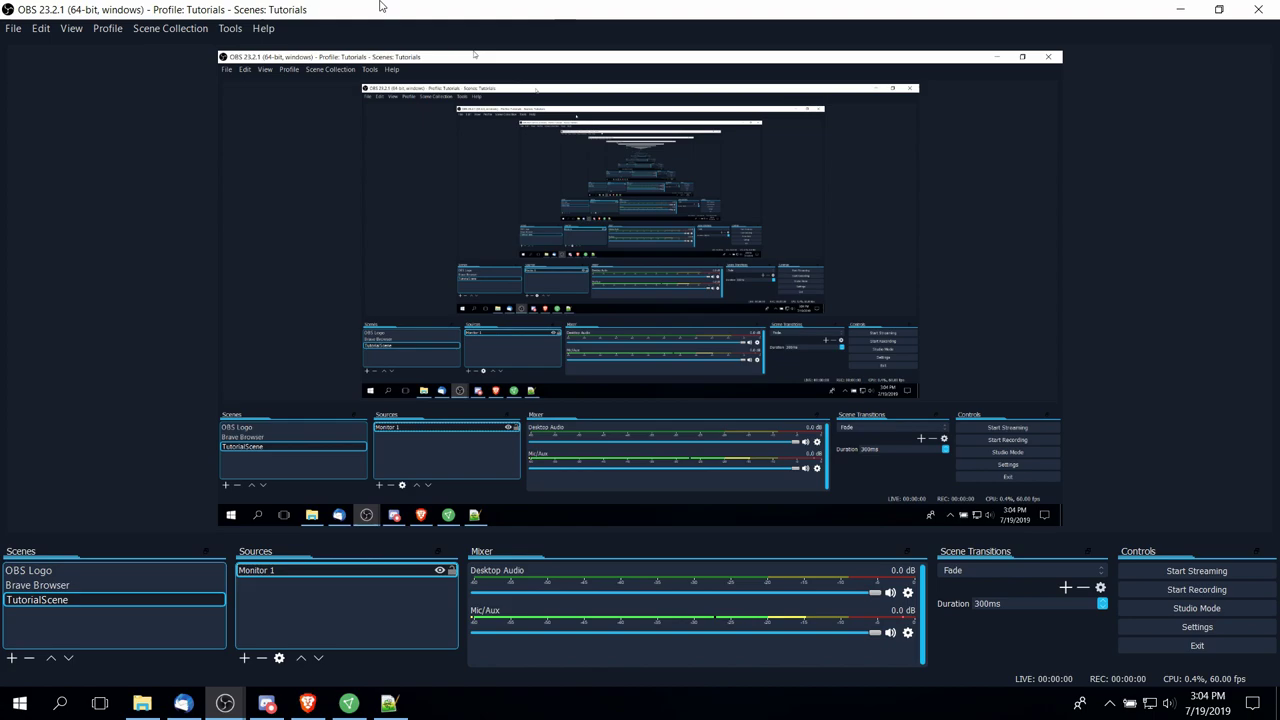
Drag OBS out of full screen so it floats over the browser window.
{"action": "left_click_drag", "start_coordinate": [380, 6], "coordinate": [770, 121]}
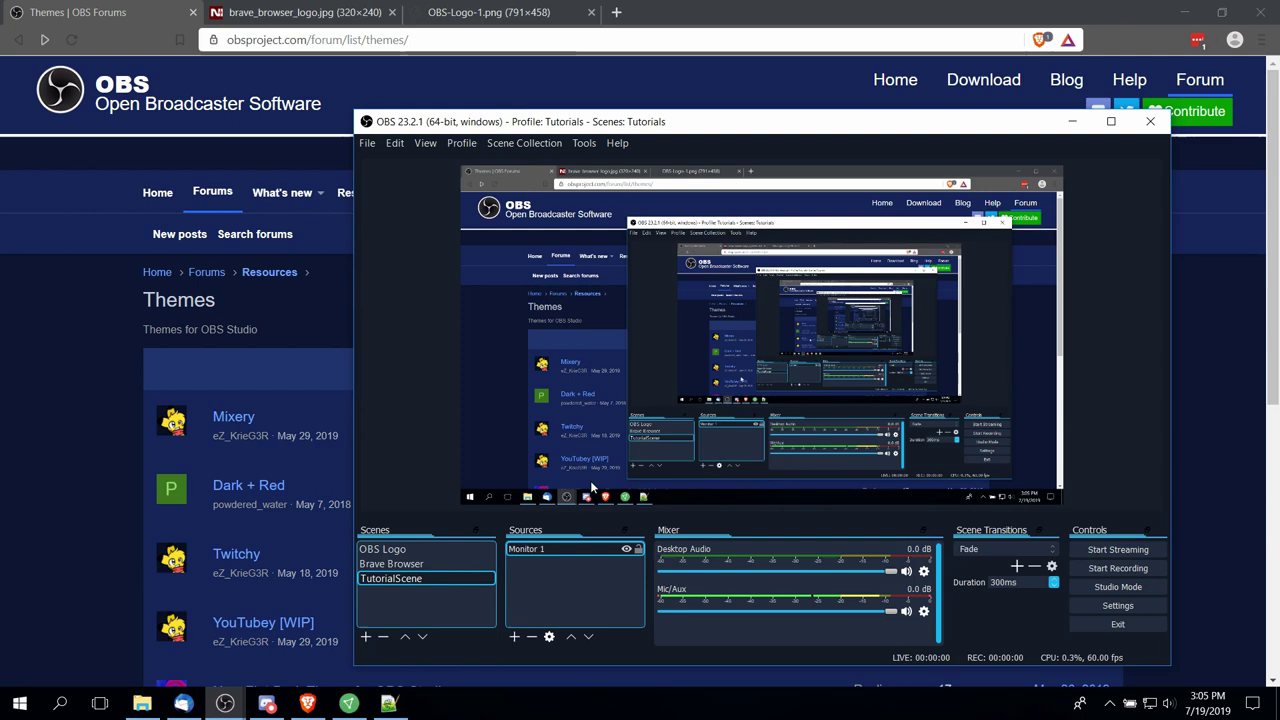
Add a Crop/Pad filter to the Monitor 1 source.
{"action": "right_click", "coordinate": [569, 551]}
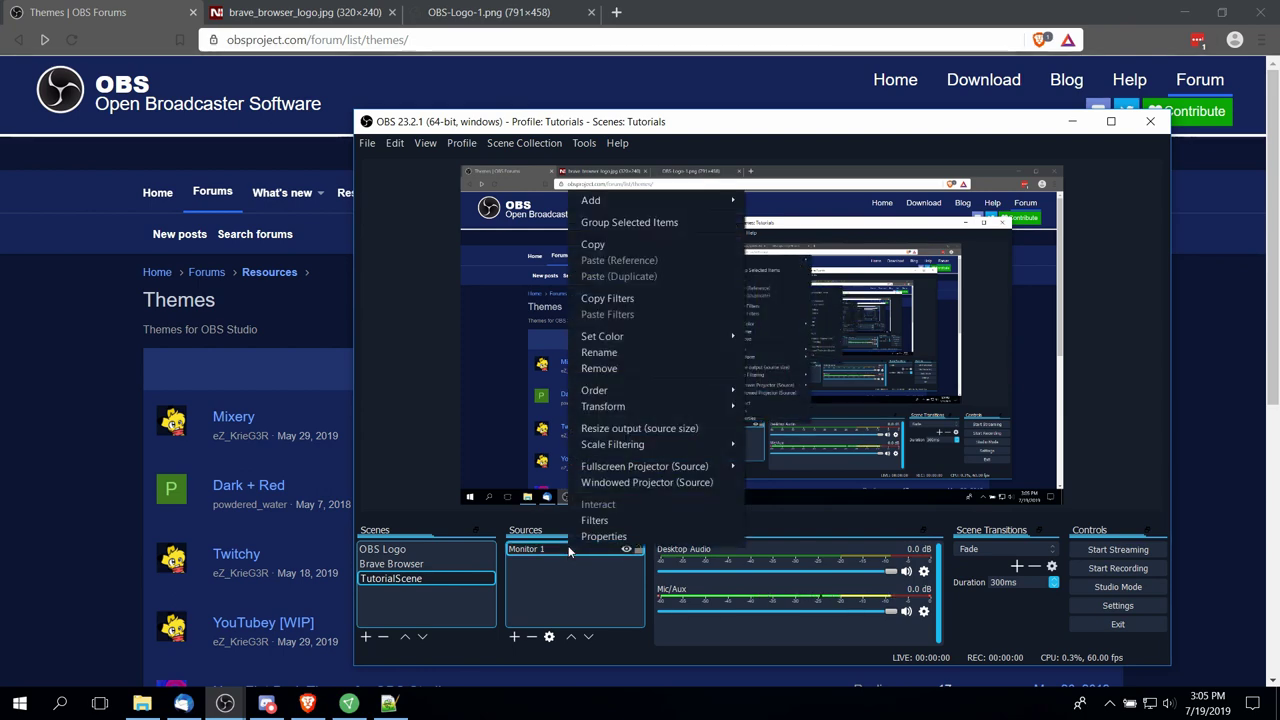
{"action": "left_click", "coordinate": [594, 518]}
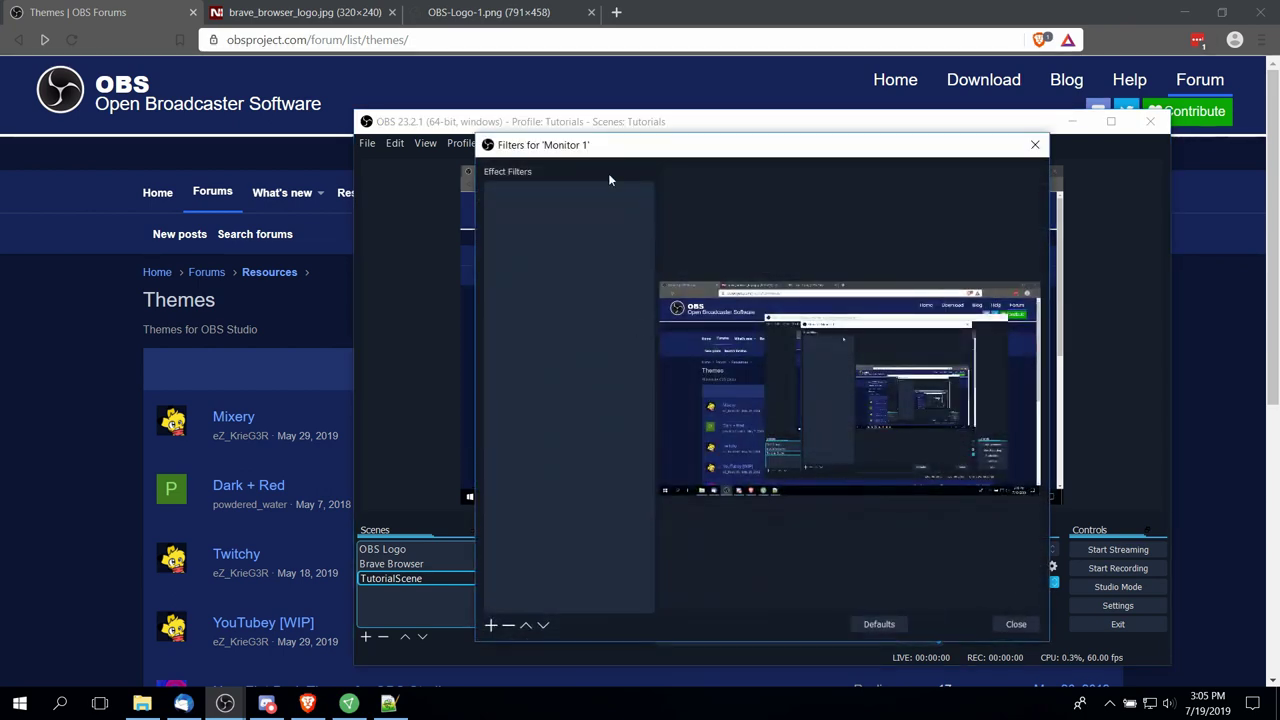
{"action": "left_click", "coordinate": [490, 625]}
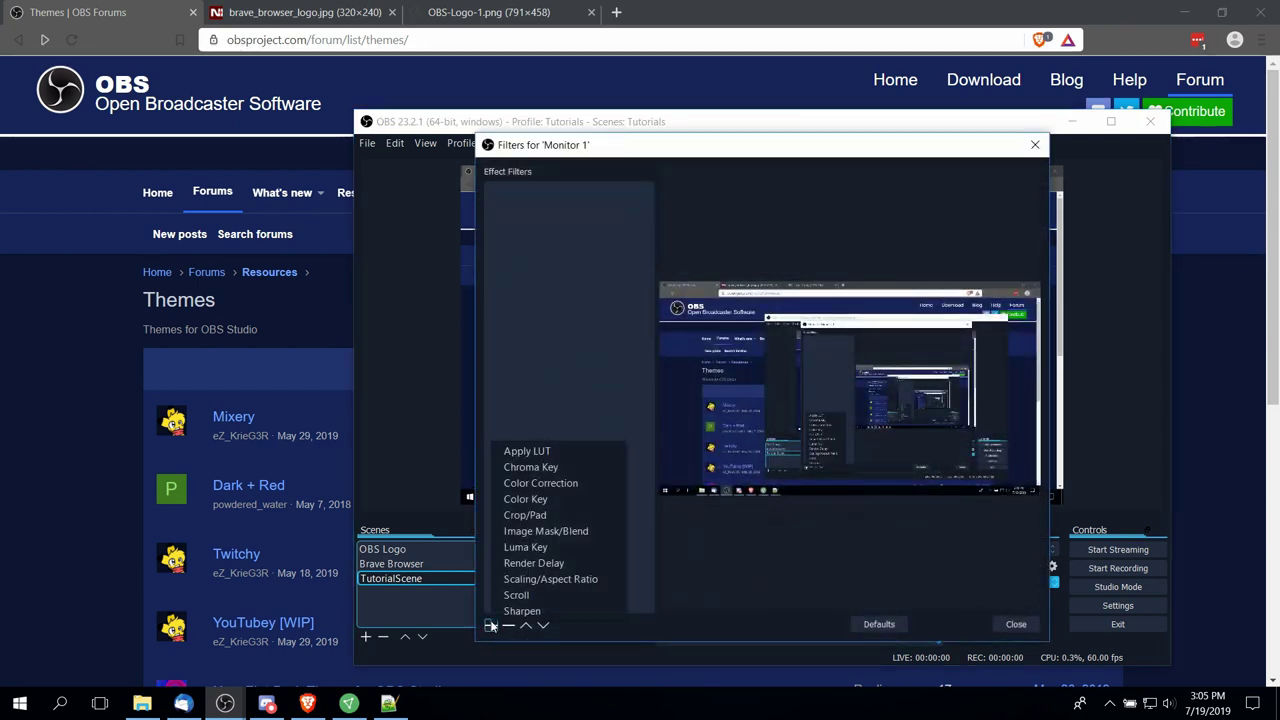
{"action": "left_click", "coordinate": [565, 515]}
{"action": "left_click", "coordinate": [729, 416]}
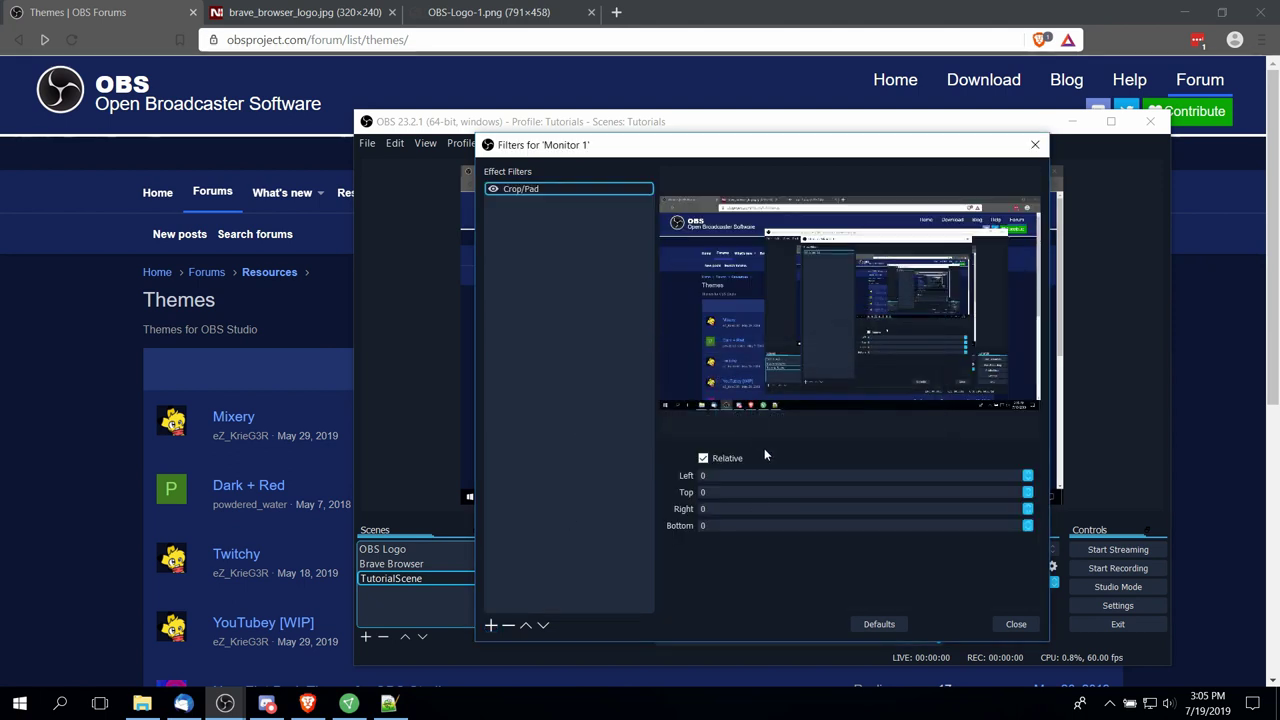
Set the filter's bottom crop to 50 and close the filters window.
{"action": "double_click", "coordinate": [728, 525]}
{"action": "type", "text": "100"}
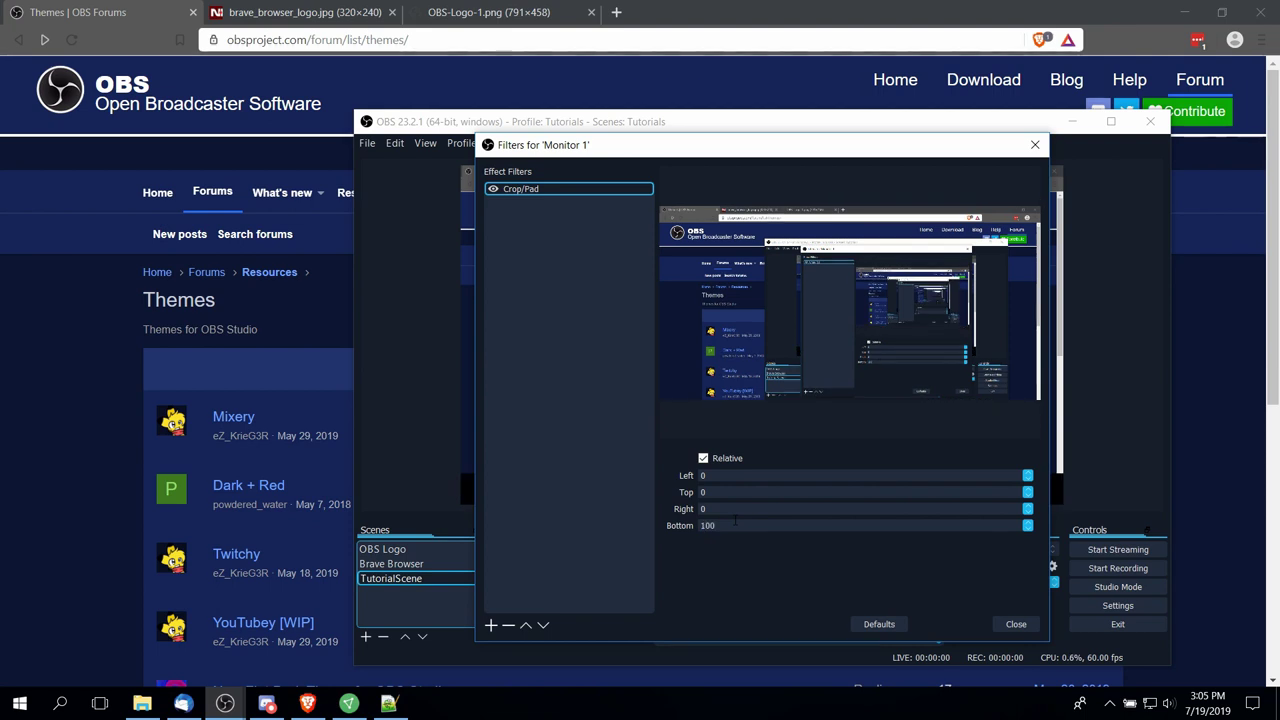
{"action": "key", "text": "BackSpace"}
{"action": "key", "text": "BackSpace"}
{"action": "key", "text": "BackSpace"}
{"action": "type", "text": "40"}
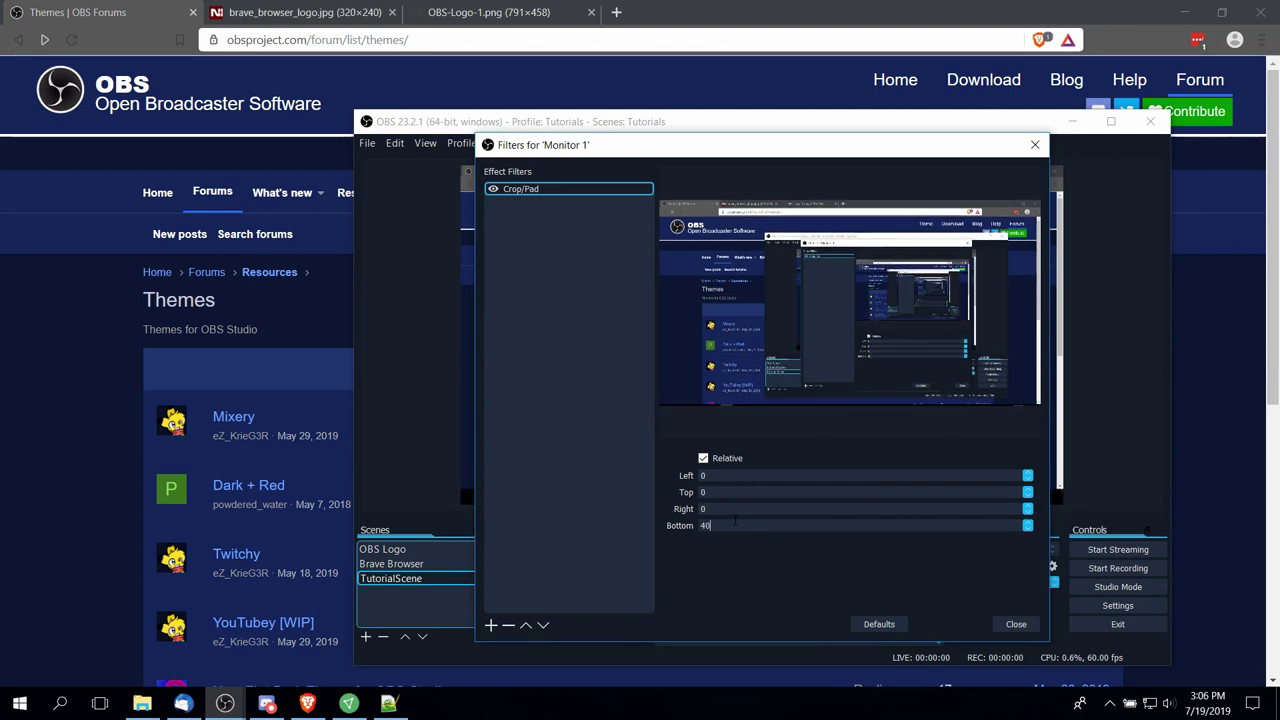
{"action": "key", "text": "BackSpace"}
{"action": "key", "text": "BackSpace"}
{"action": "type", "text": "50"}
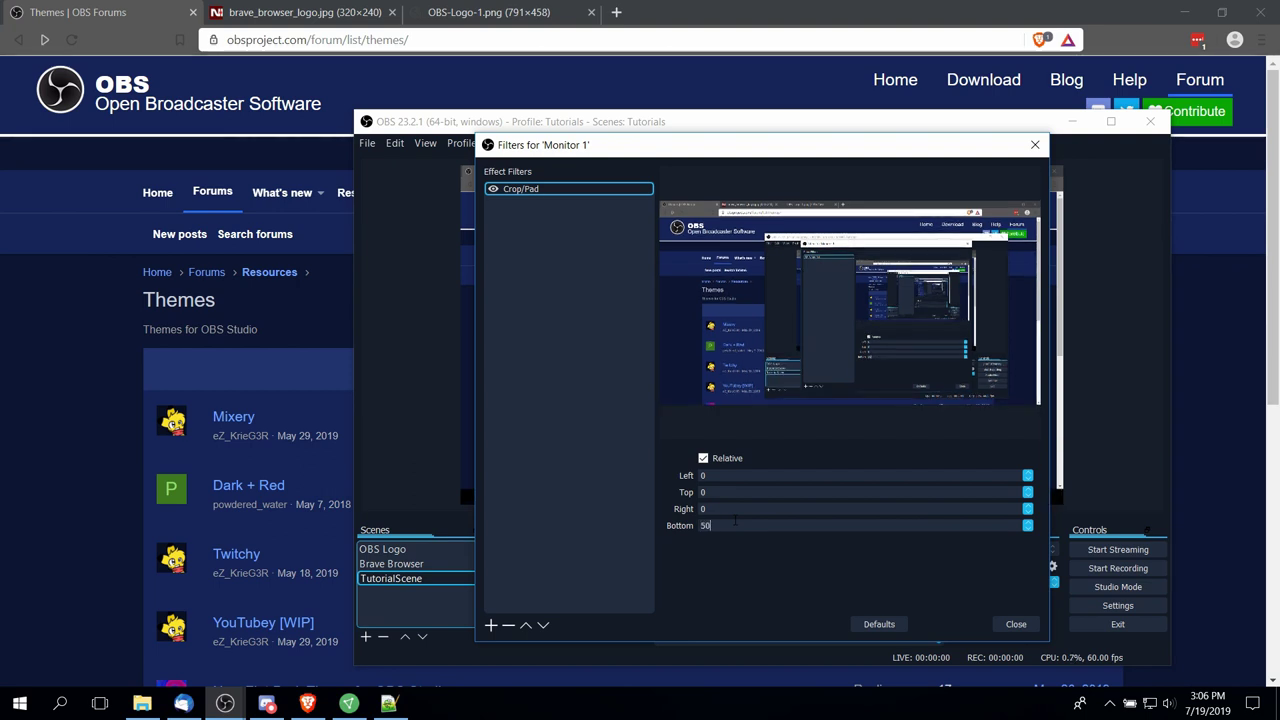
{"action": "left_click", "coordinate": [1016, 624]}
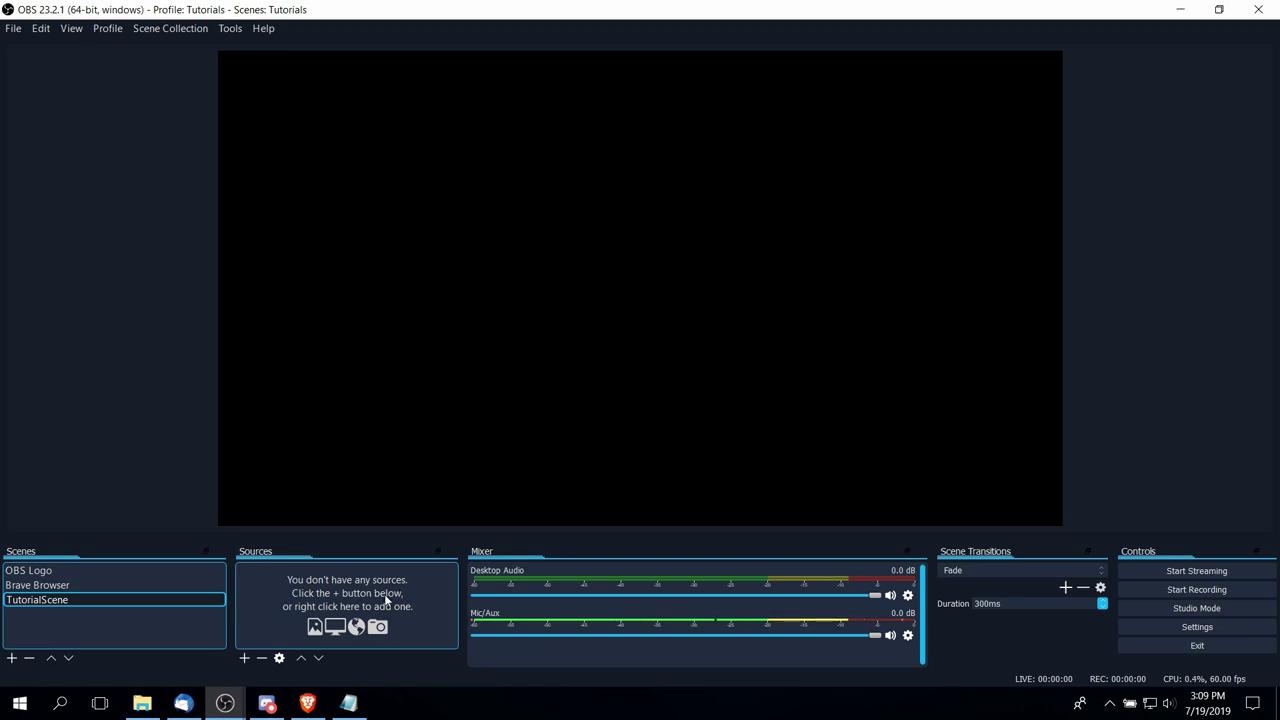
{"action": "left_click", "coordinate": [368, 704]}
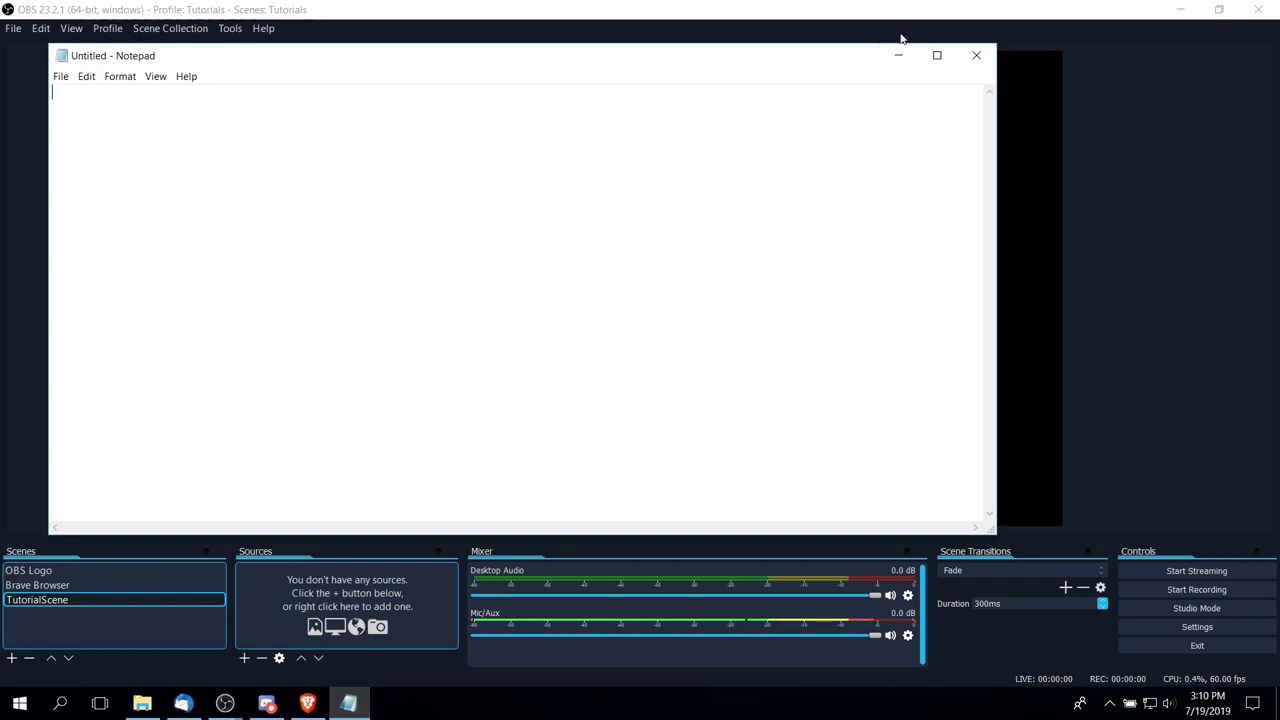
Bring OBS forward and add a Window Capture source to TutorialScene.
{"action": "left_click", "coordinate": [900, 38]}
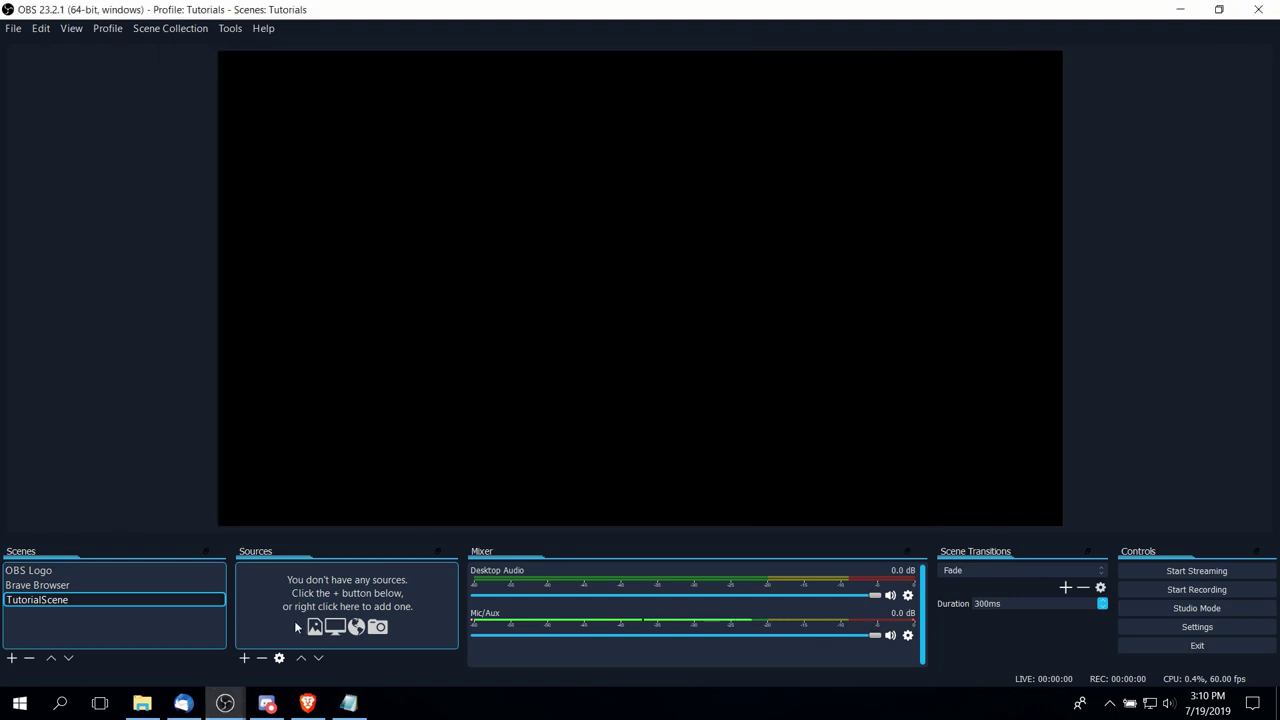
{"action": "right_click", "coordinate": [330, 600]}
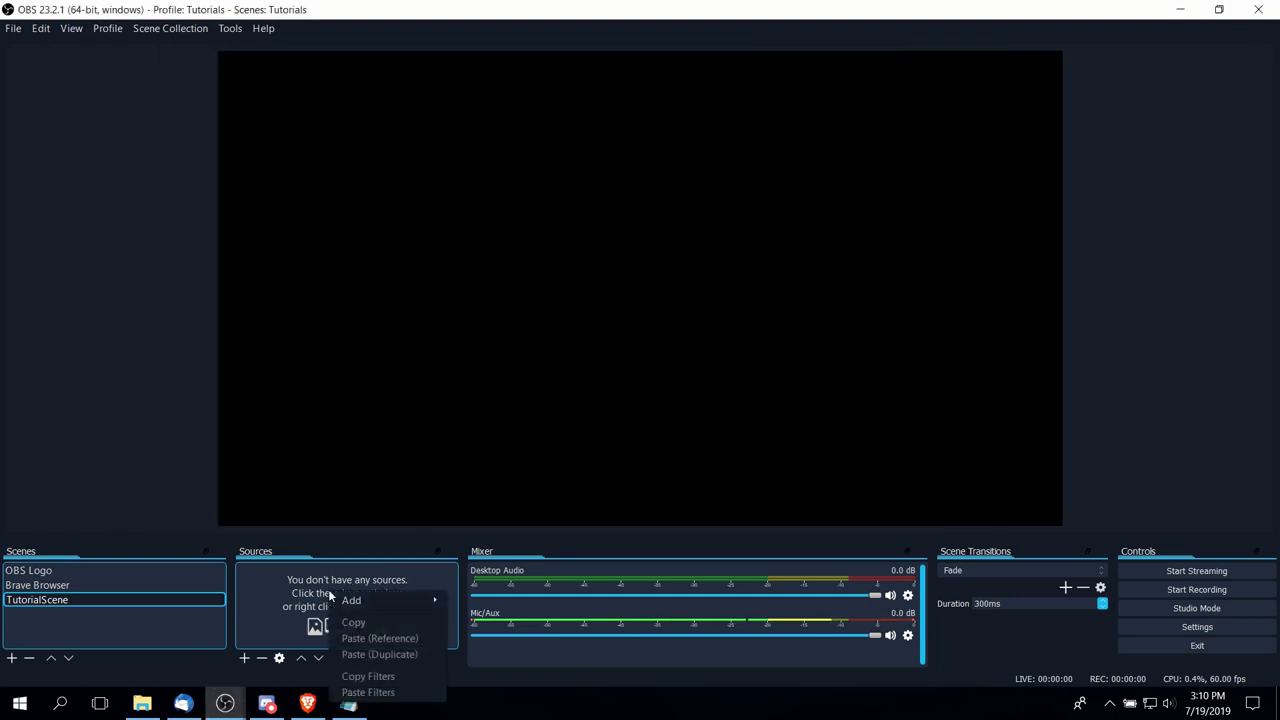
{"action": "mouse_move", "coordinate": [395, 600]}
{"action": "left_click", "coordinate": [488, 667]}
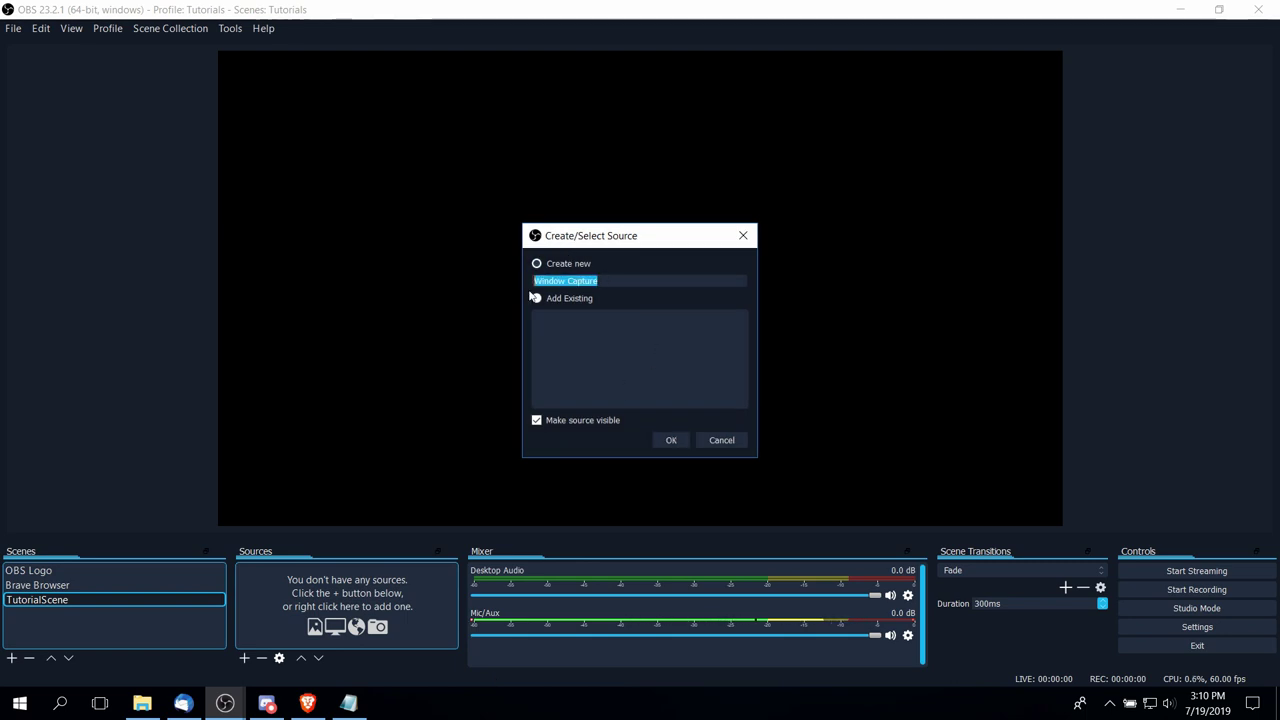
{"action": "left_click", "coordinate": [668, 439]}
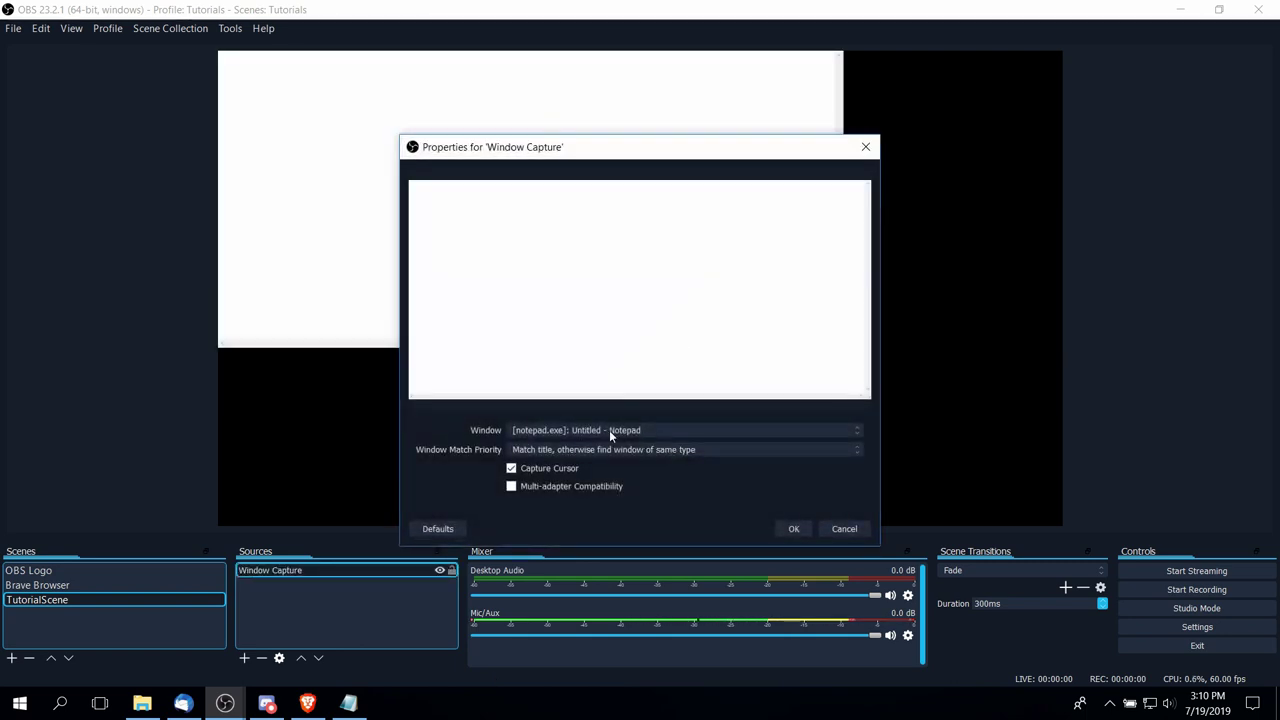
Switch the captured window from Notepad to the Brave browser window.
{"action": "left_click", "coordinate": [609, 430]}
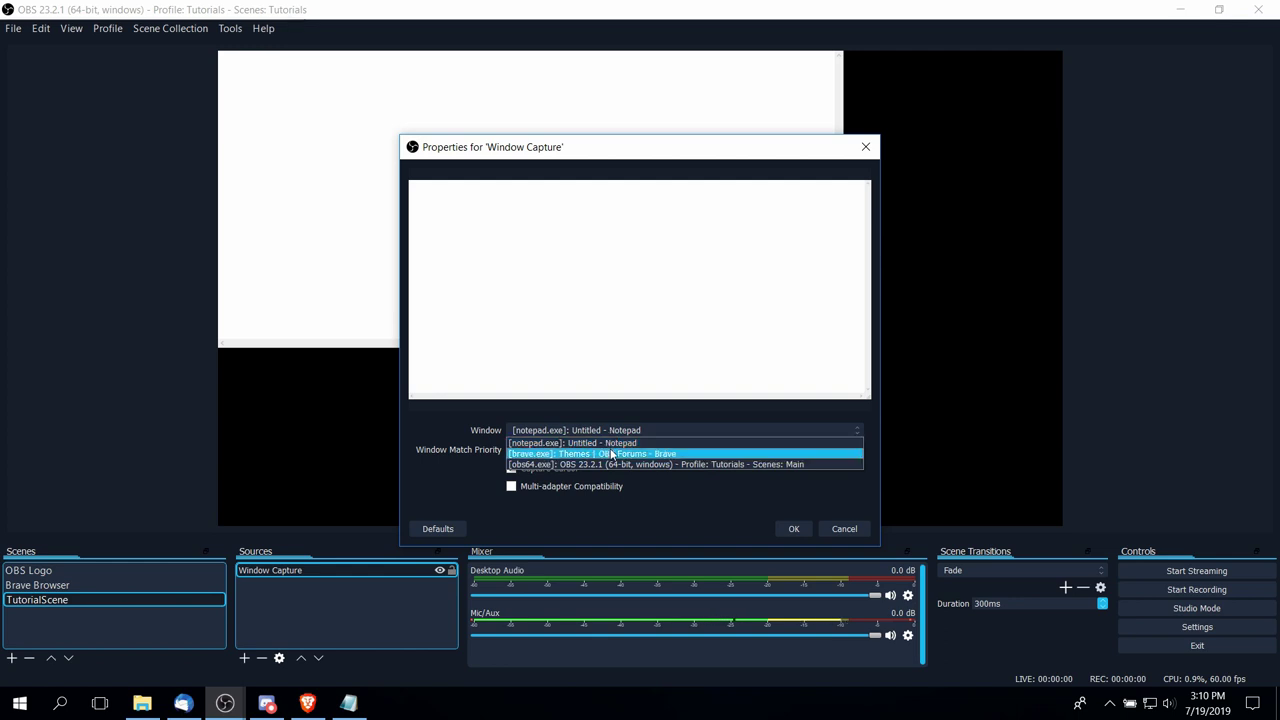
{"action": "left_click", "coordinate": [609, 442]}
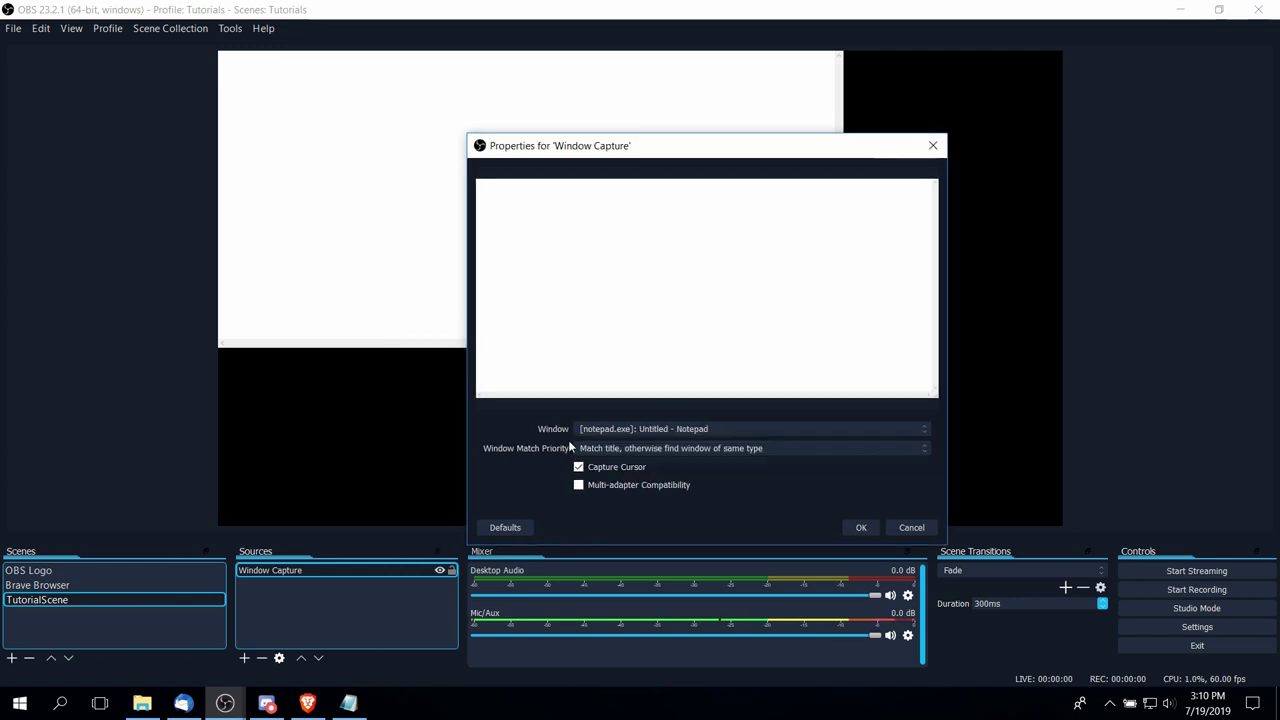
{"action": "left_click", "coordinate": [671, 428]}
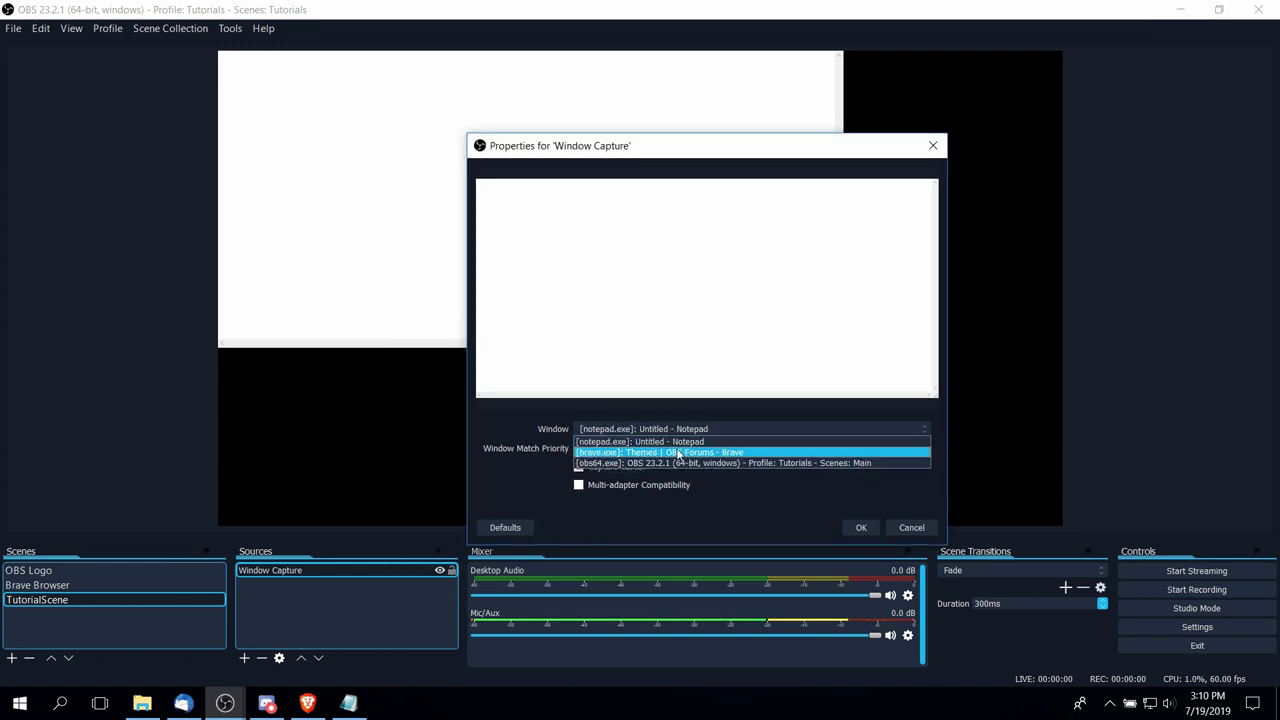
{"action": "left_click", "coordinate": [677, 452]}
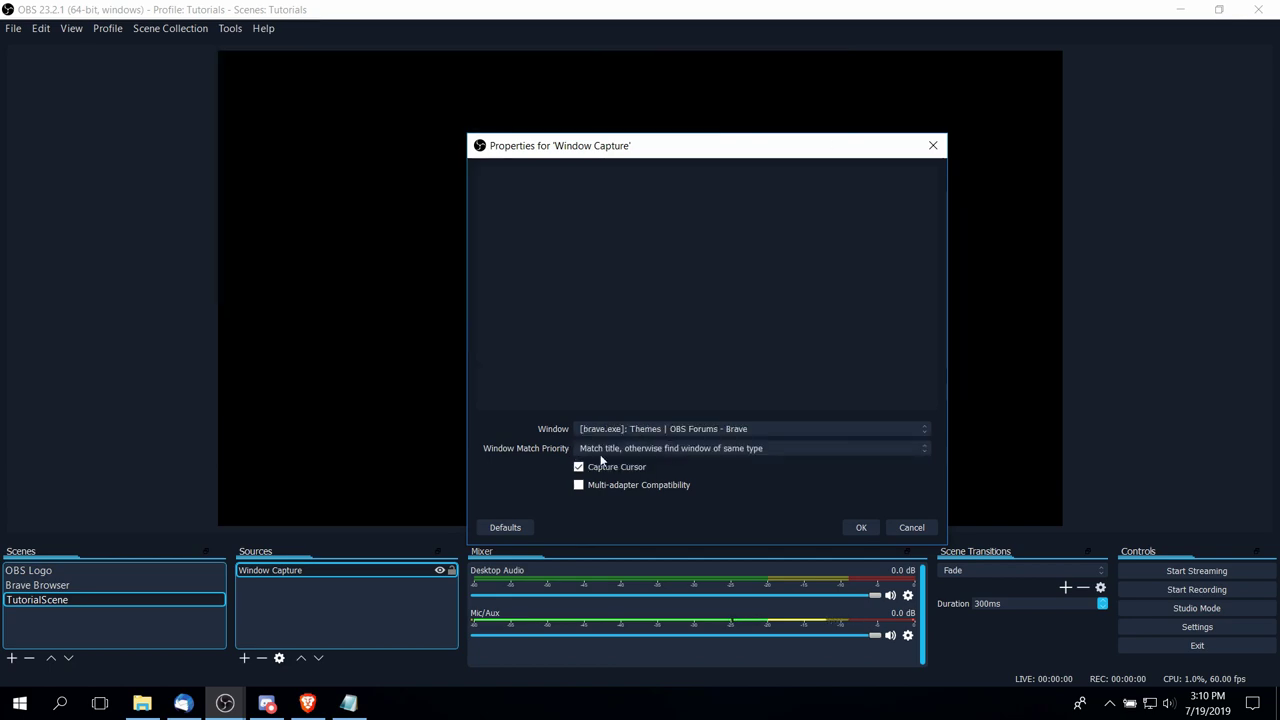
Bring Brave forward, return to OBS, and move the capture properties window aside to reveal the preview.
{"action": "left_click", "coordinate": [308, 704]}
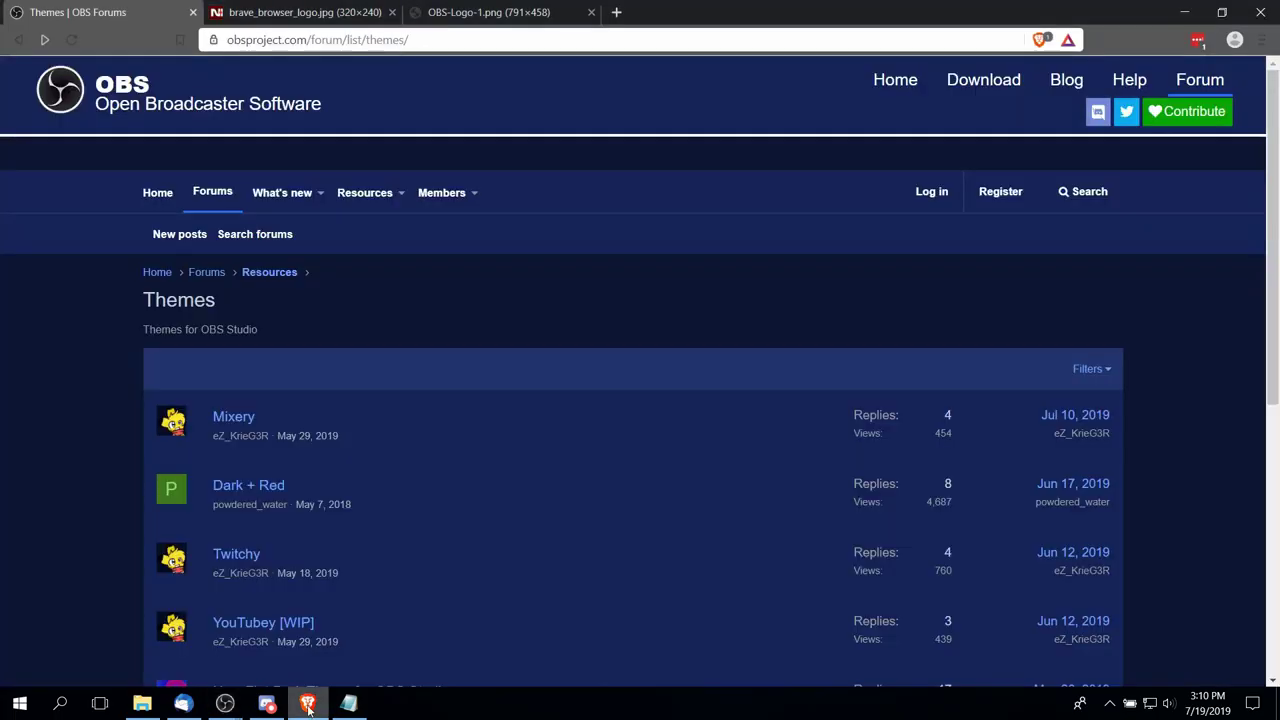
{"action": "key", "text": "alt+Tab"}
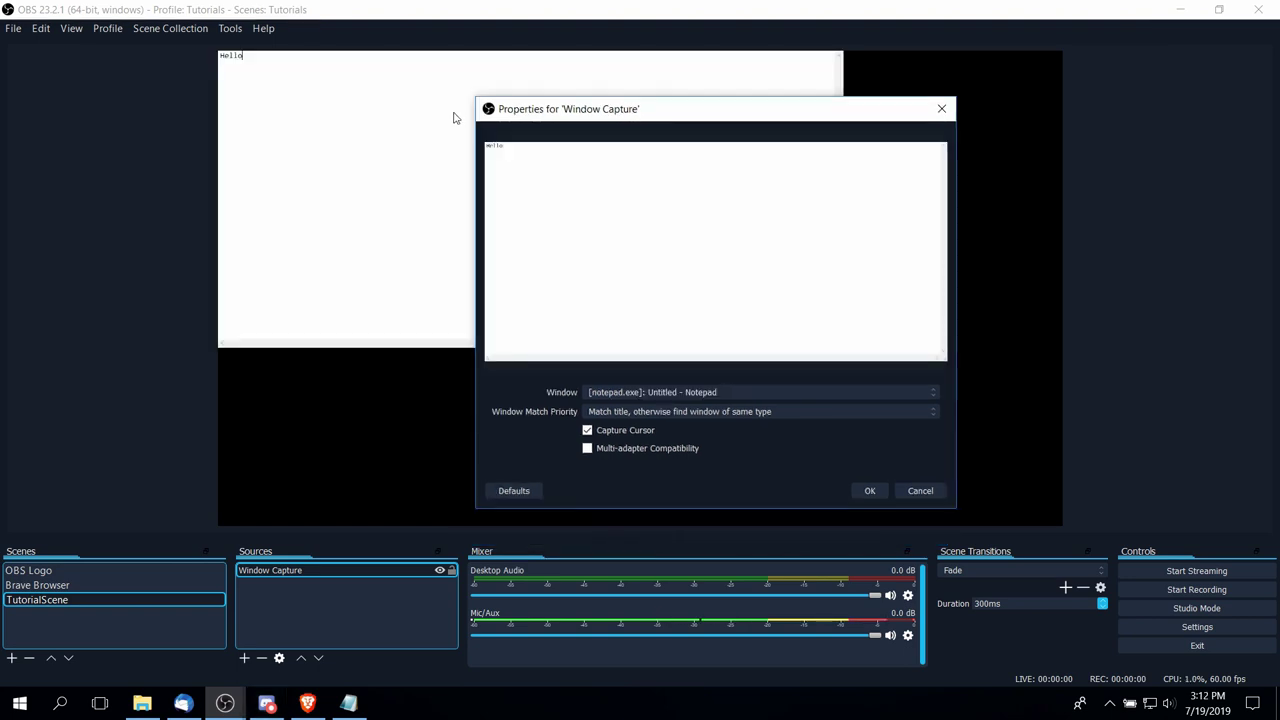
{"action": "left_click_drag", "start_coordinate": [534, 114], "coordinate": [617, 95]}
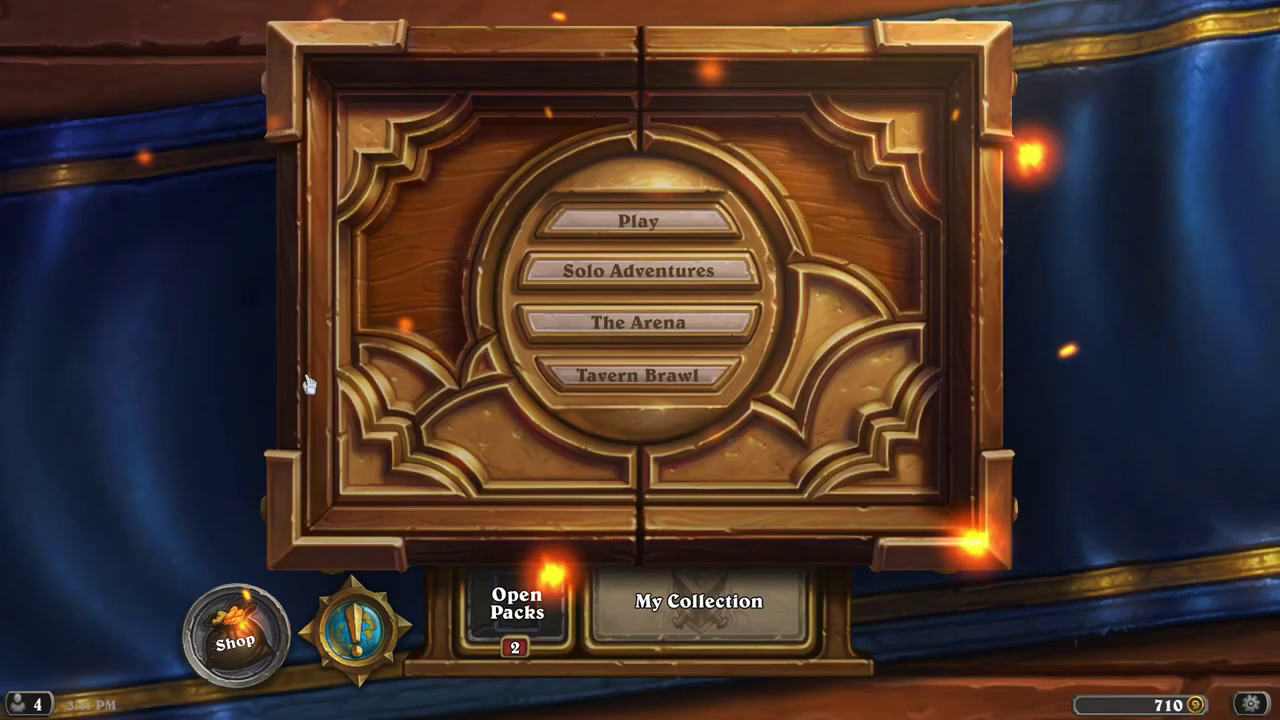
Switch from full-screen Hearthstone back to OBS to view the Game Capture preview.
{"action": "key", "text": "alt+Tab"}
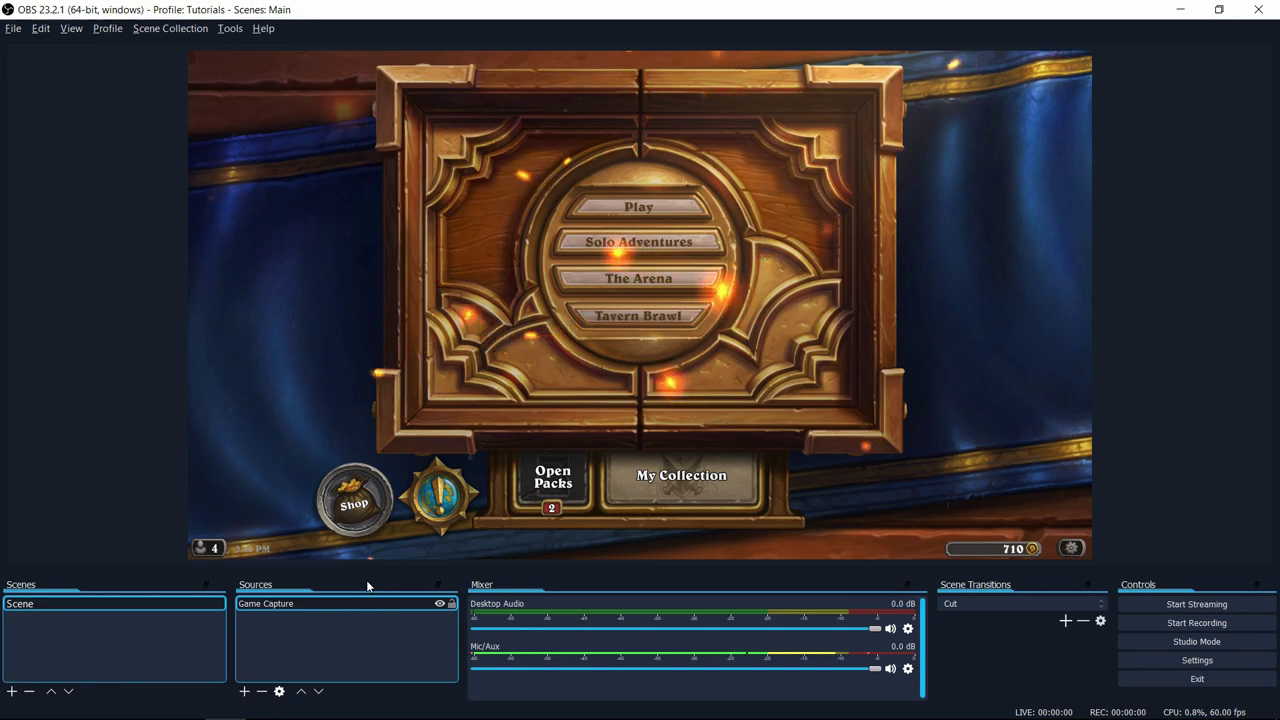
Set the Game Capture source to Capture specific window, targeting Hearthstone.
{"action": "double_click", "coordinate": [352, 601]}
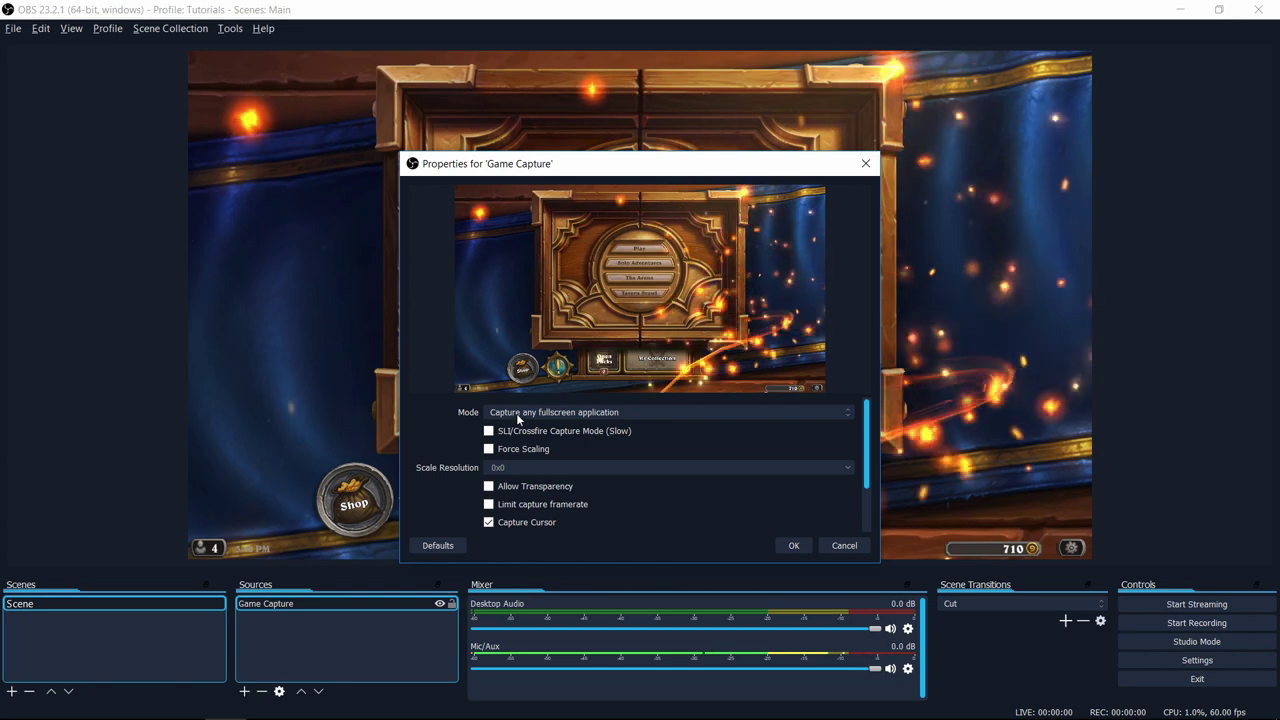
{"action": "left_click", "coordinate": [516, 413]}
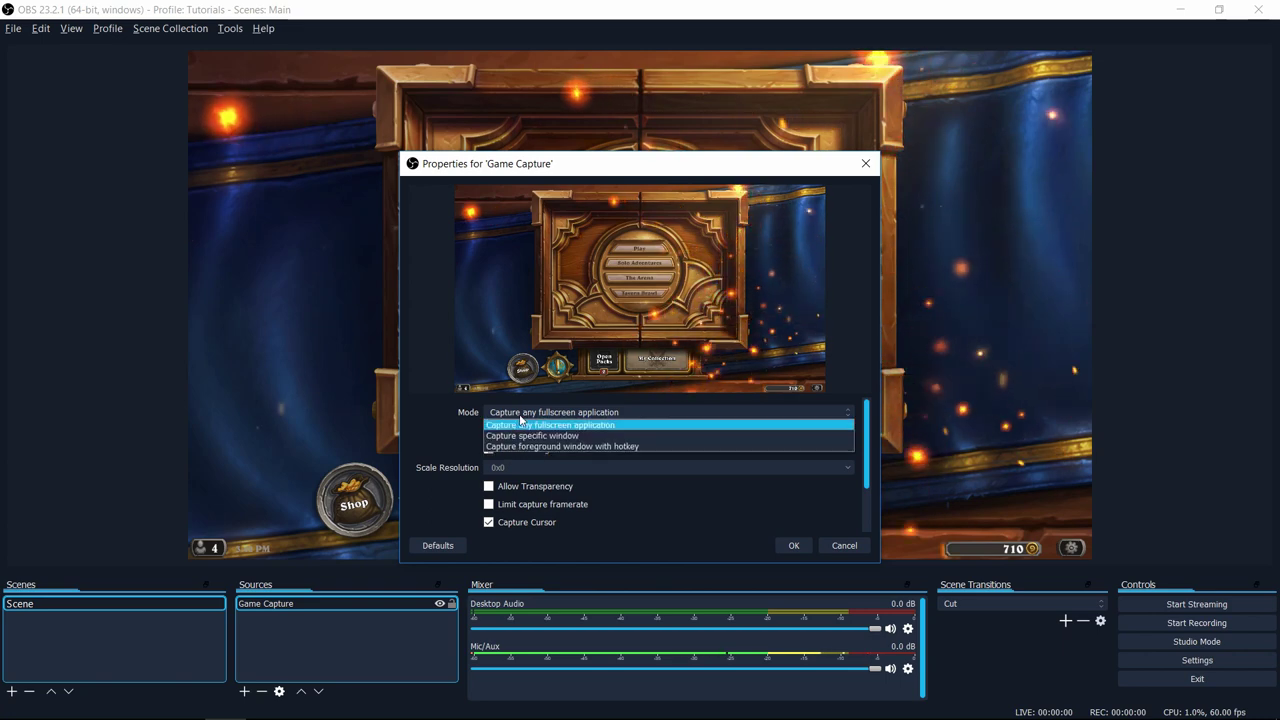
{"action": "left_click", "coordinate": [541, 437]}
{"action": "left_click", "coordinate": [561, 373]}
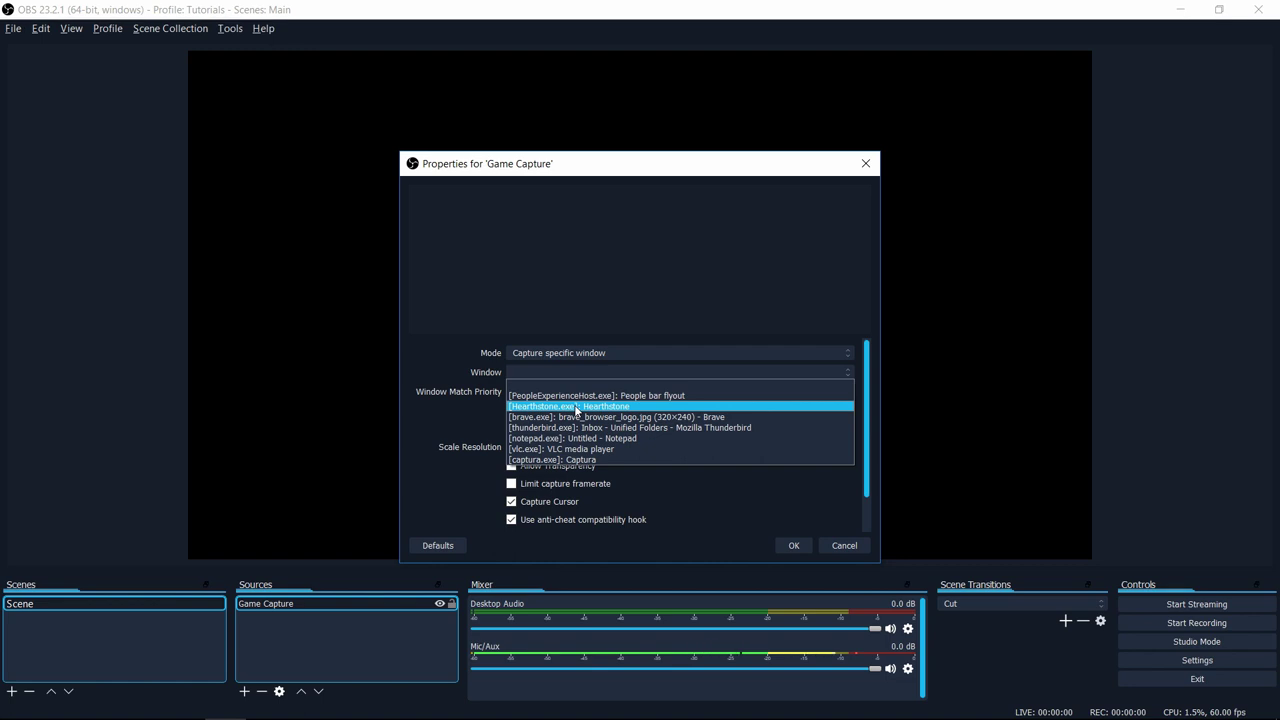
{"action": "left_click", "coordinate": [576, 407]}
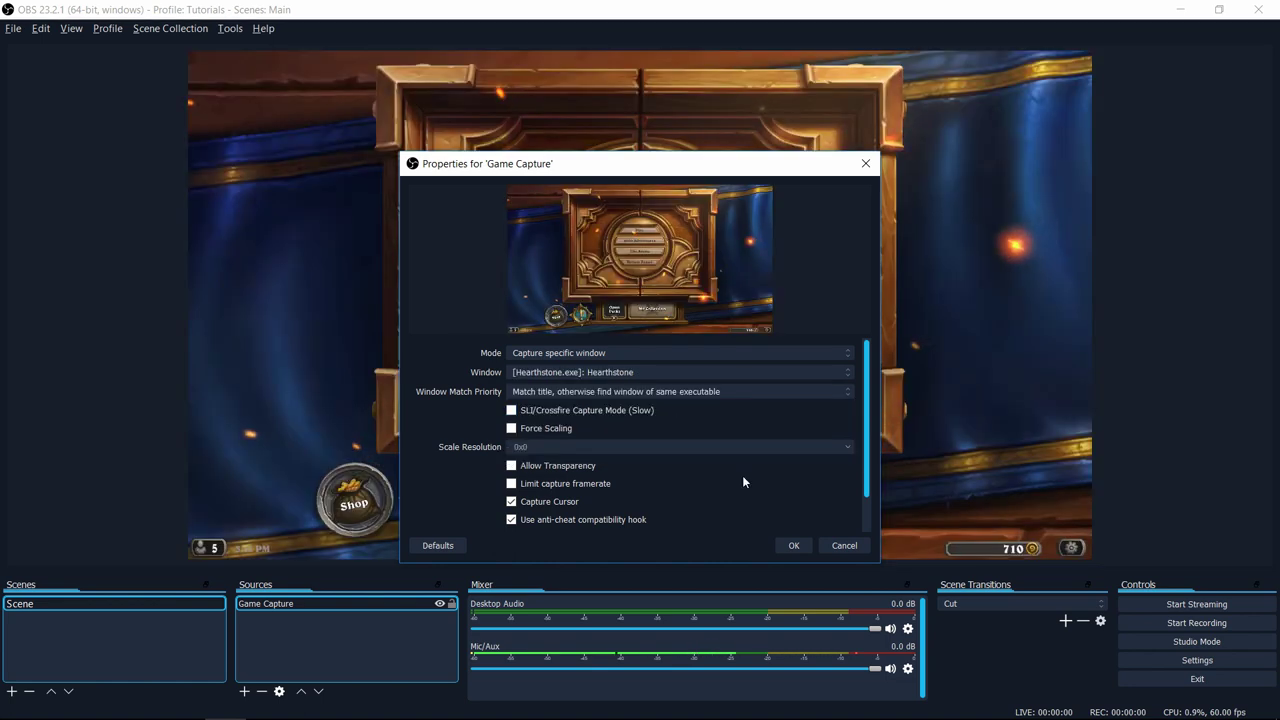
{"action": "left_click", "coordinate": [791, 546]}
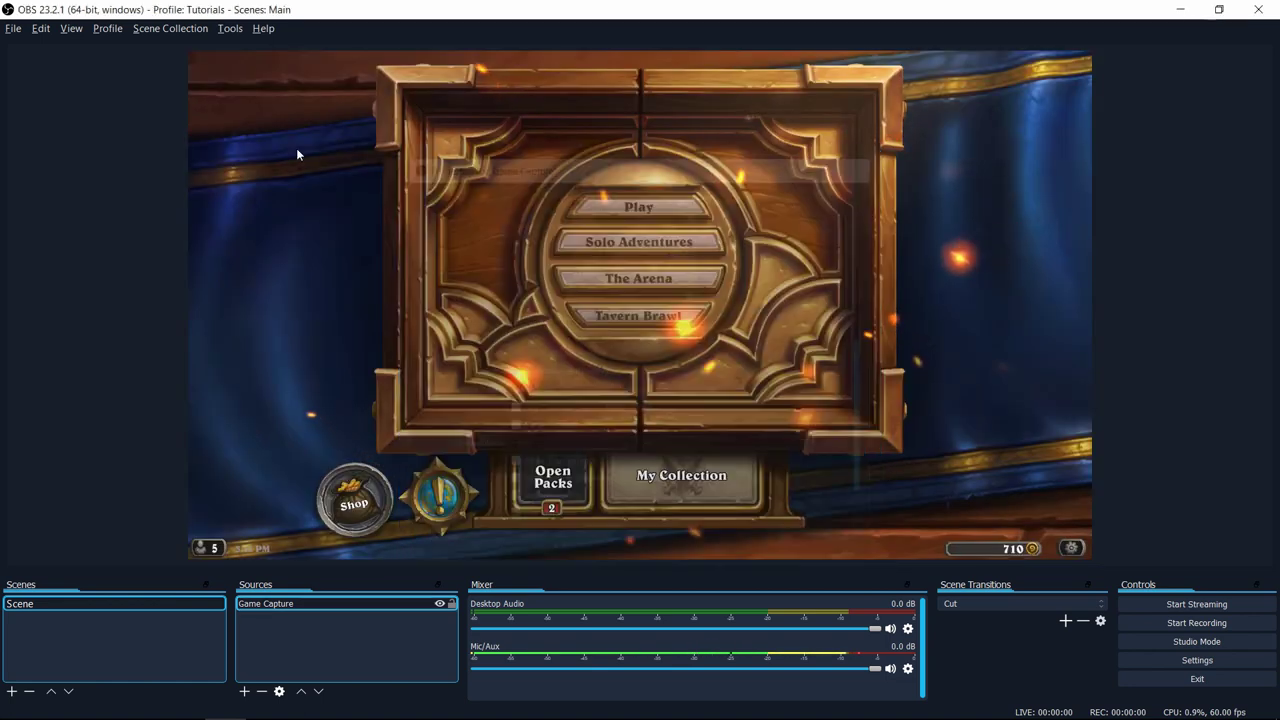
Change the Game Capture mode to Capture foreground window with hotkey.
{"action": "double_click", "coordinate": [289, 603]}
{"action": "left_click", "coordinate": [578, 397]}
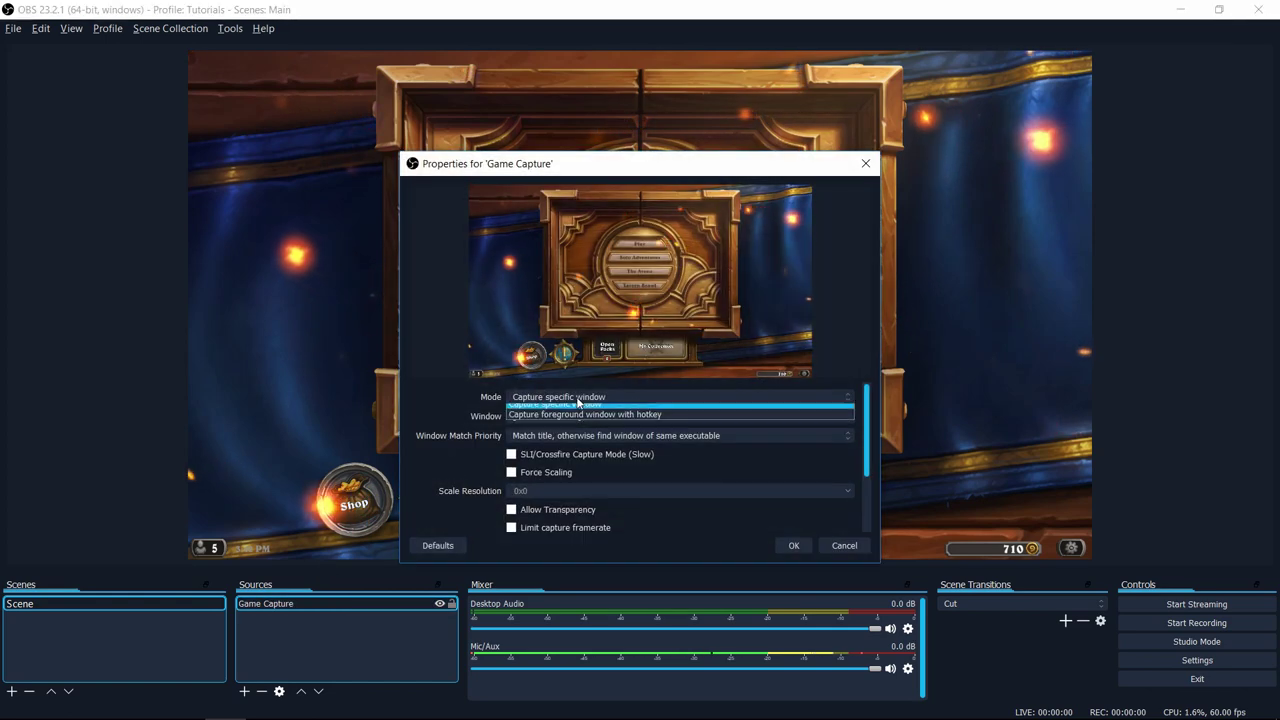
{"action": "left_click", "coordinate": [594, 432]}
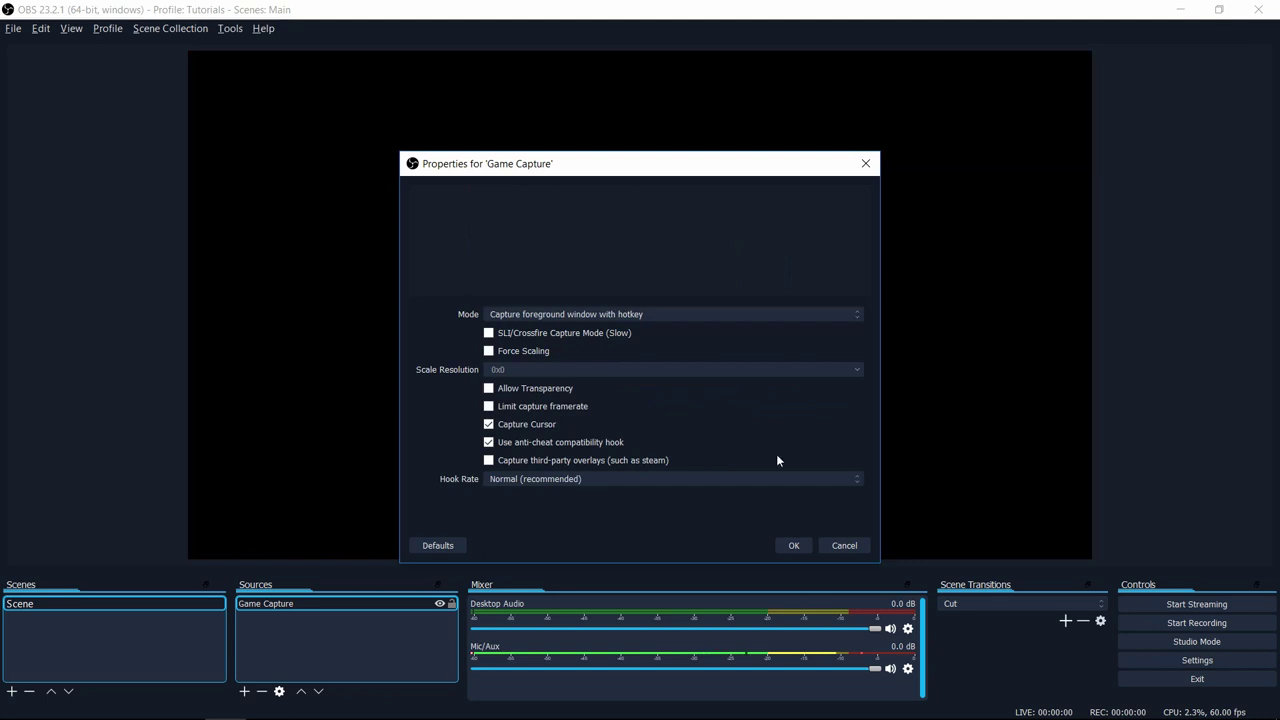
Confirm the new capture mode and go to the Hotkeys page of Settings.
{"action": "left_click", "coordinate": [794, 548]}
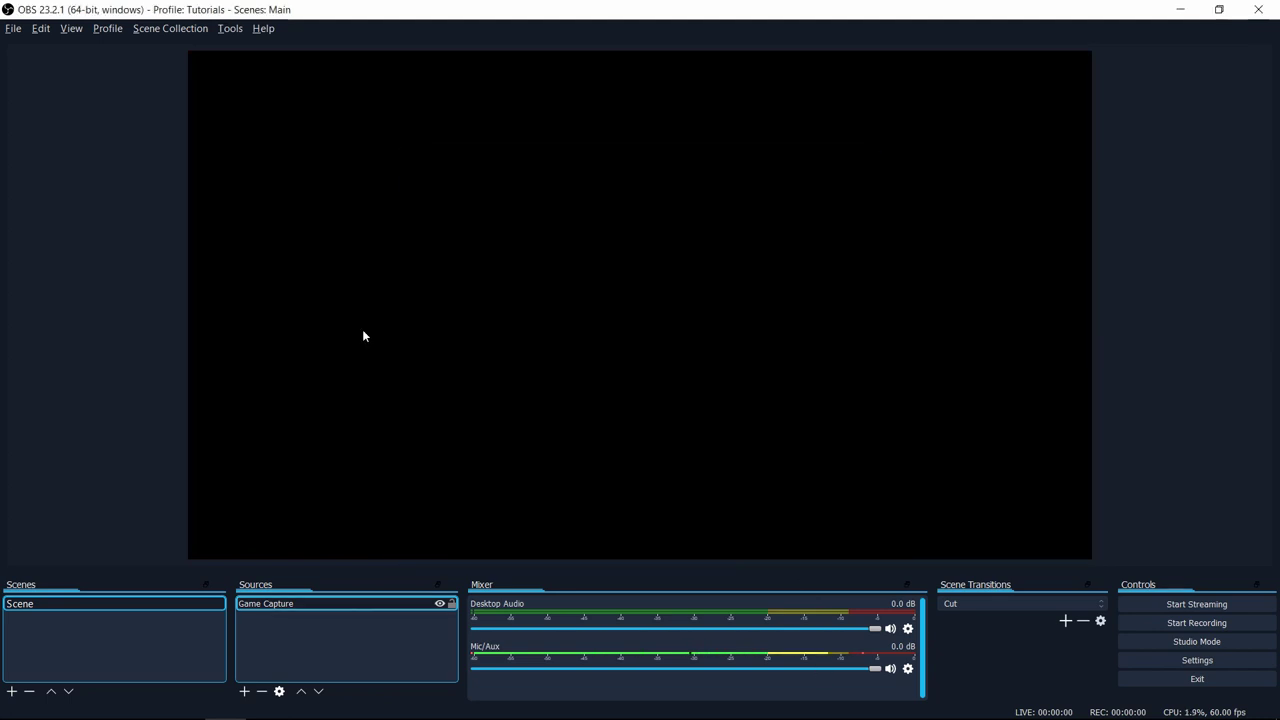
{"action": "left_click", "coordinate": [12, 29]}
{"action": "left_click", "coordinate": [30, 84]}
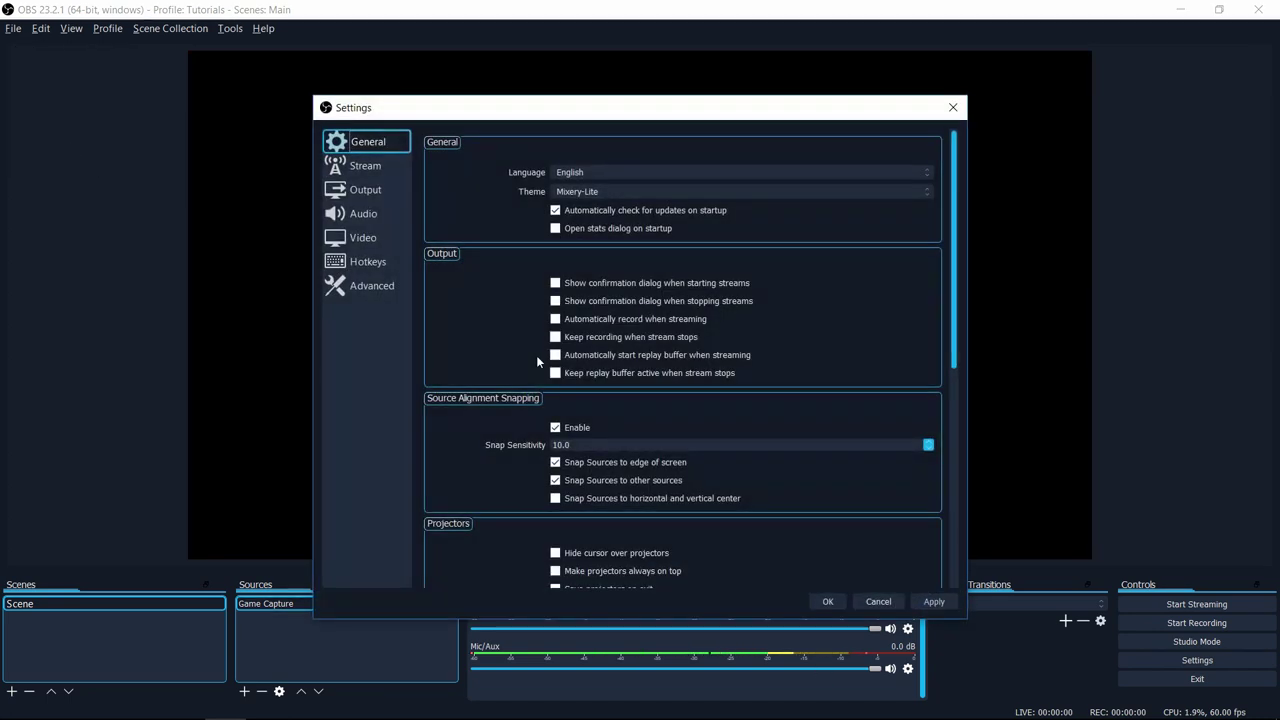
{"action": "left_click", "coordinate": [368, 261]}
{"action": "scroll", "coordinate": [470, 362], "scroll_direction": "down", "scroll_amount": 5}
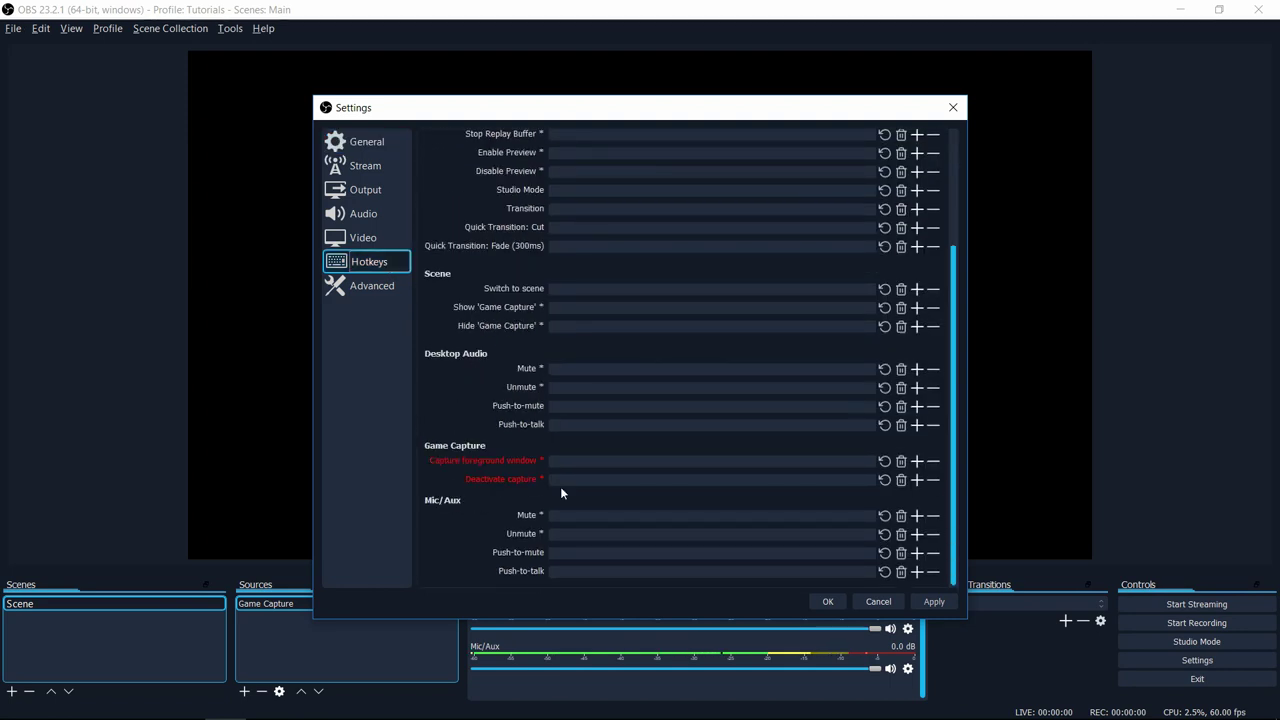
Assign Ctrl+Alt+P to Capture foreground window and Ctrl+Alt+I to Deactivate capture, then apply.
{"action": "left_click", "coordinate": [569, 461]}
{"action": "key", "text": "ctrl+alt"}
{"action": "left_click", "coordinate": [576, 479]}
{"action": "left_click", "coordinate": [933, 601]}
{"action": "left_click", "coordinate": [829, 601]}
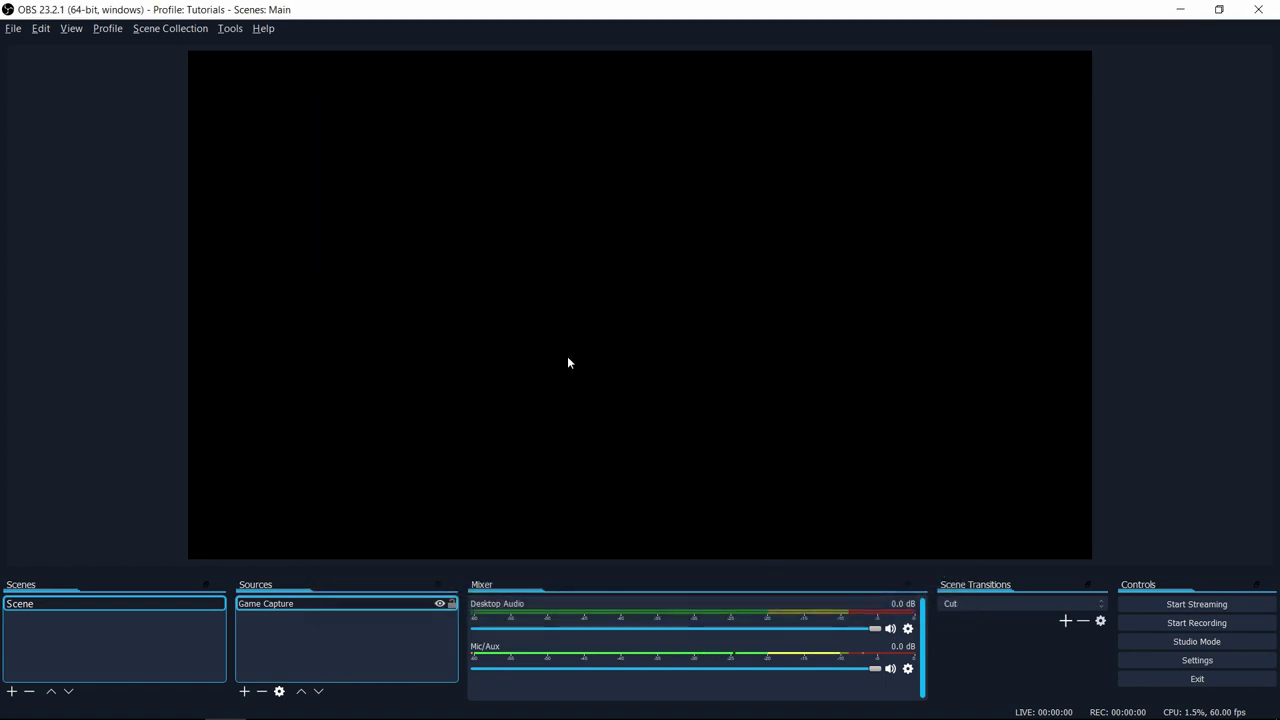
{"action": "key", "text": "alt+Tab"}
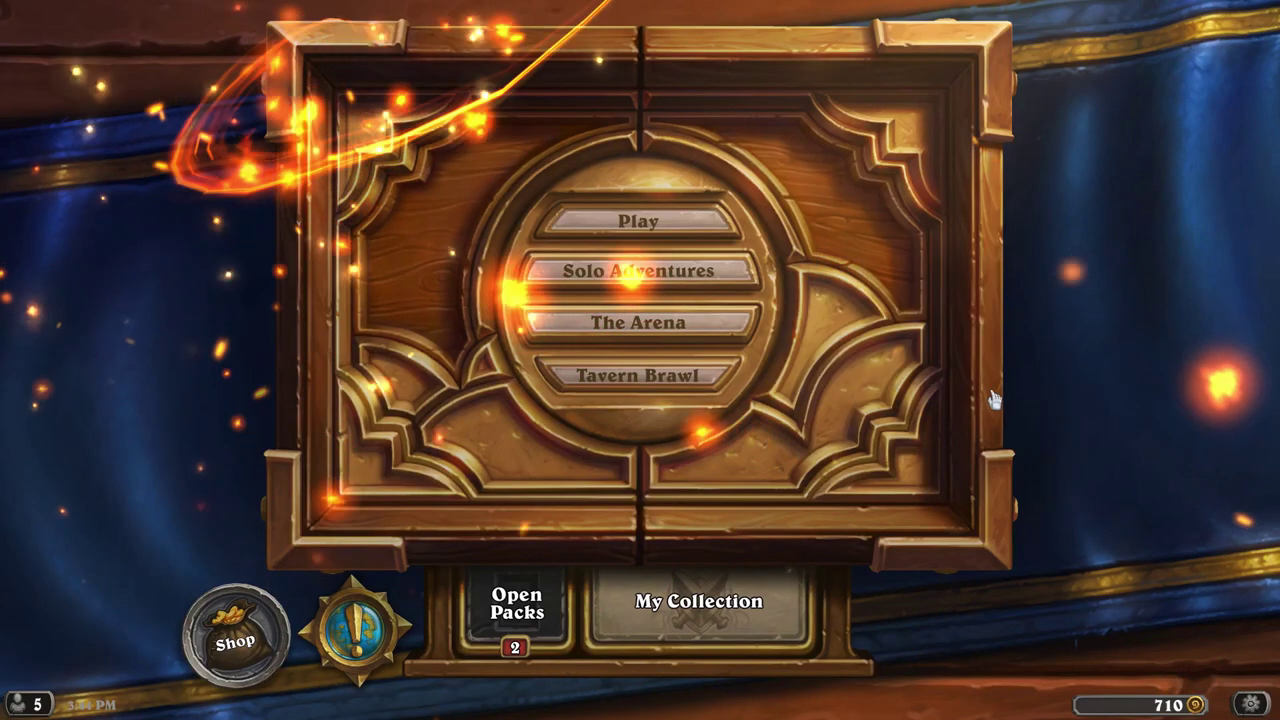
{"action": "key", "text": "alt+Tab"}
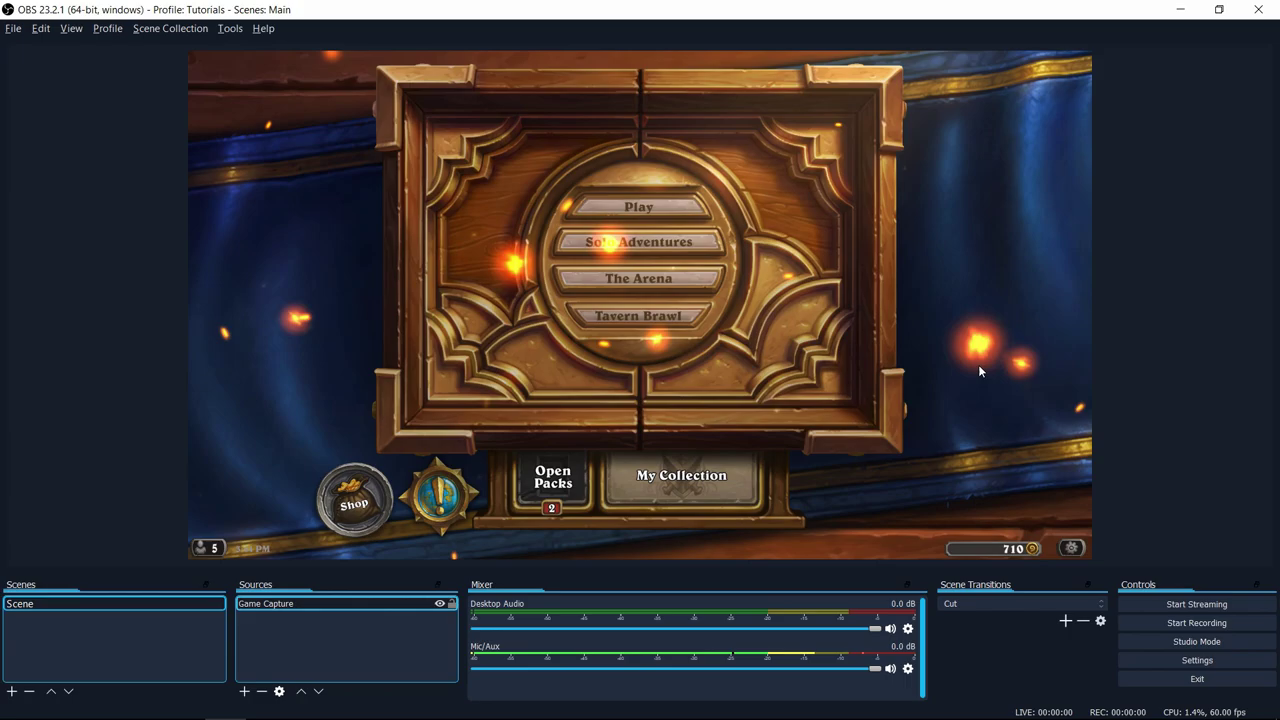
{"action": "key", "text": "alt+Tab"}
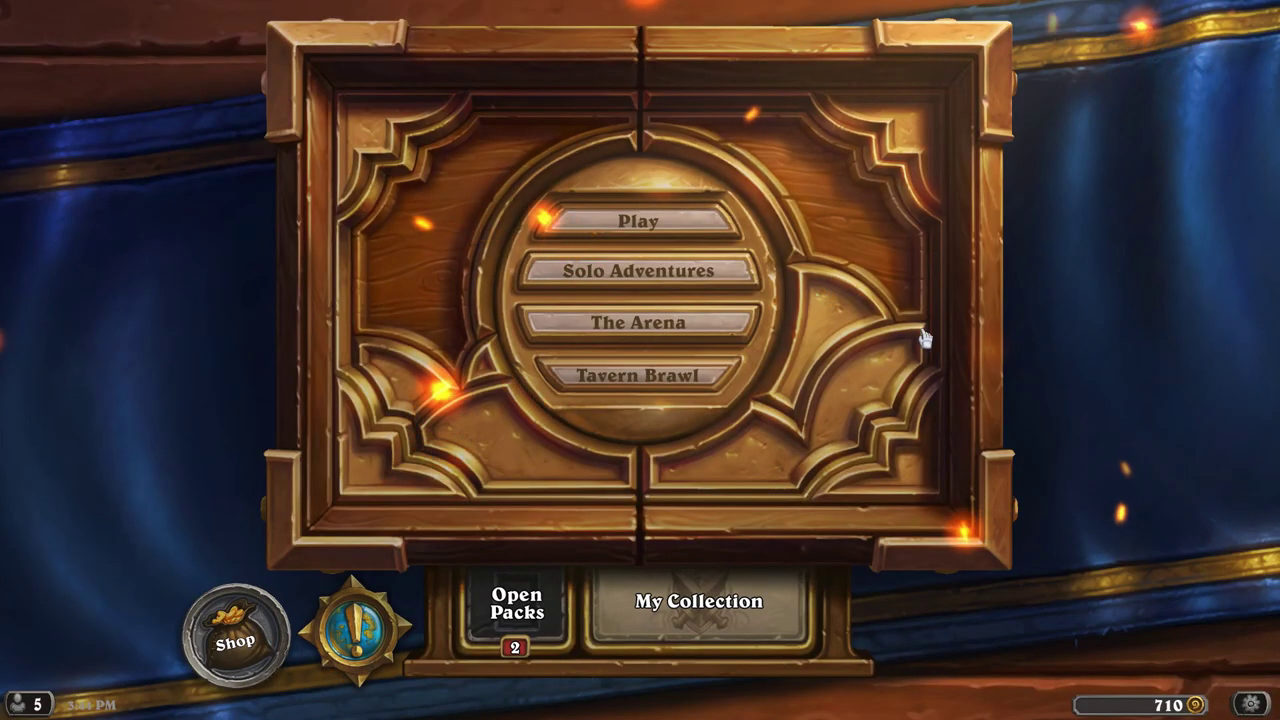
{"action": "key", "text": "alt+Tab"}
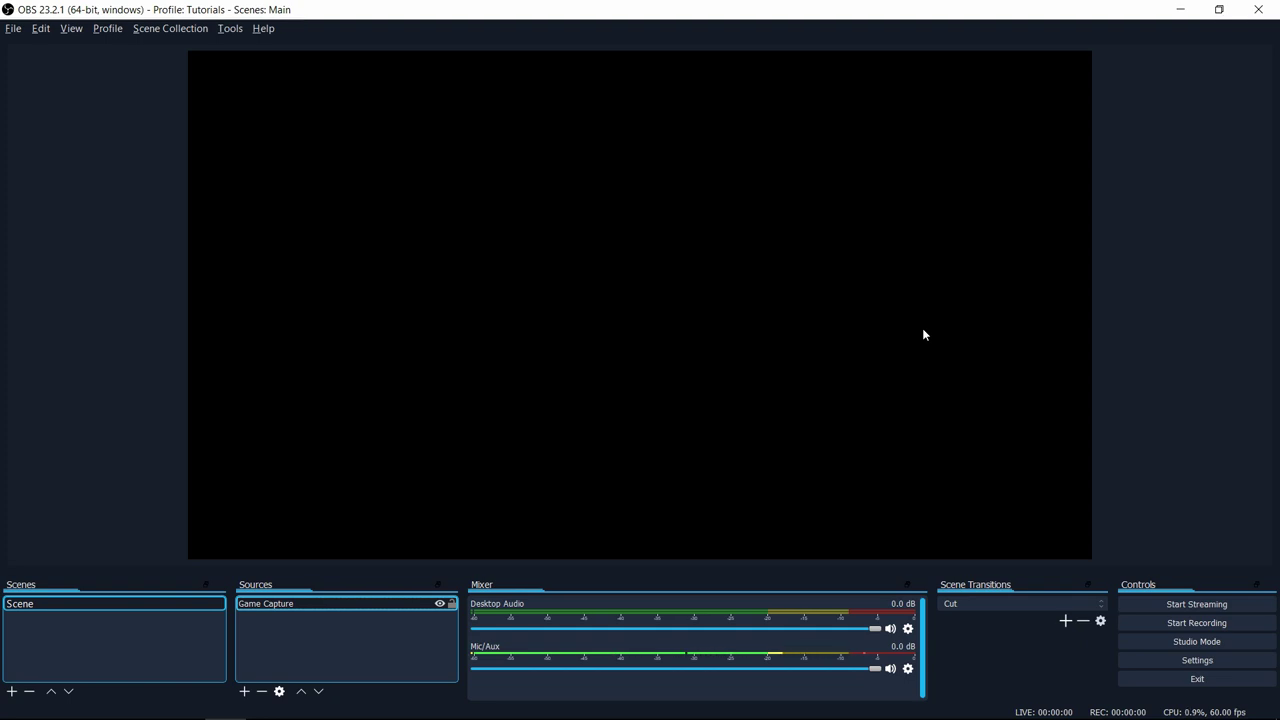
{"action": "left_click", "coordinate": [331, 620]}
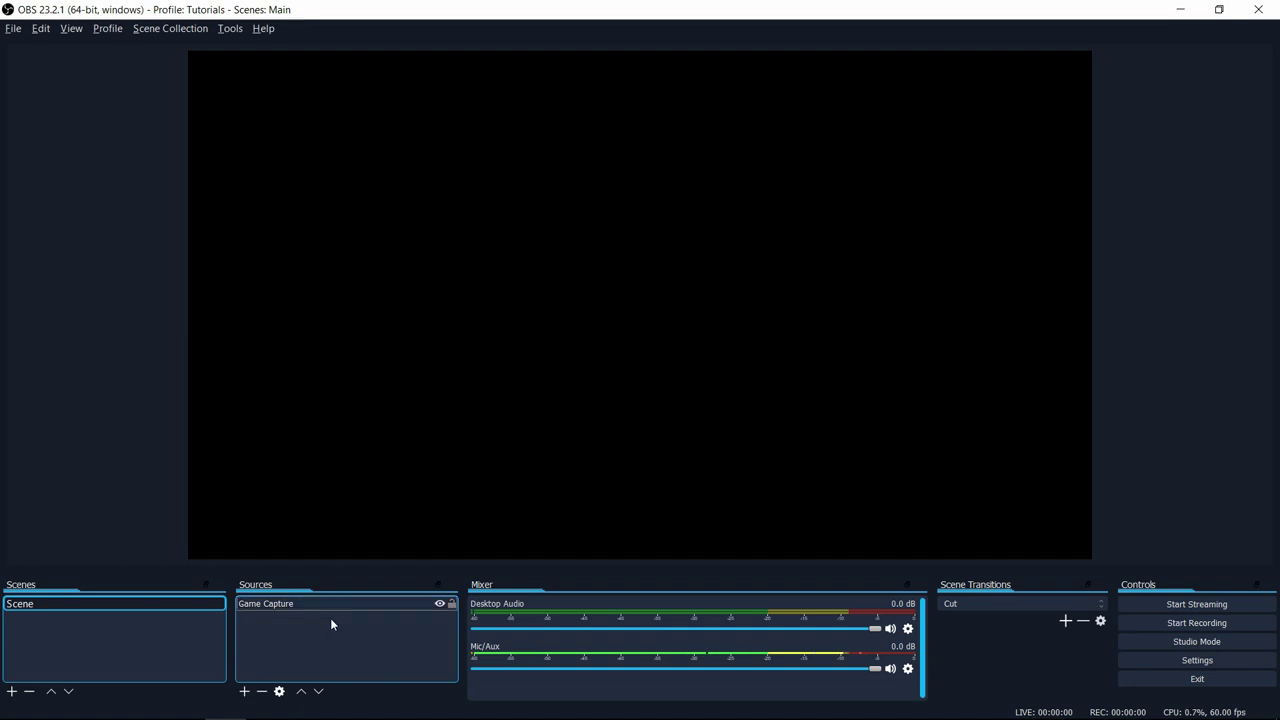